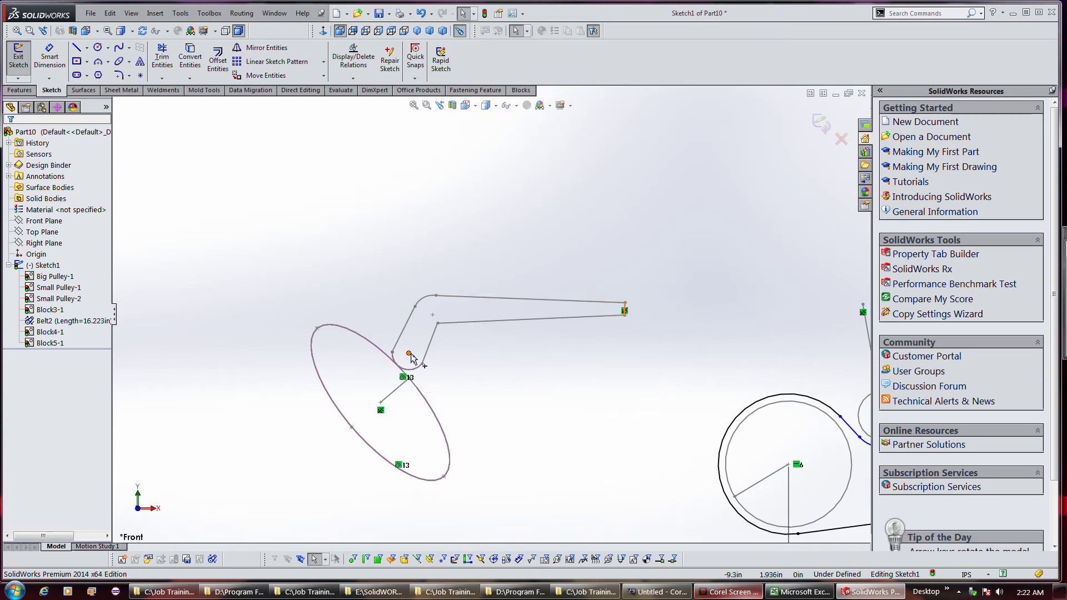
Step: Swing the Block4 arm to a new angle so the linkage rotates against the ellipse
{"action": "left_click_drag", "start_coordinate": [412, 358], "coordinate": [363, 369]}
{"action": "left_click", "coordinate": [581, 355]}
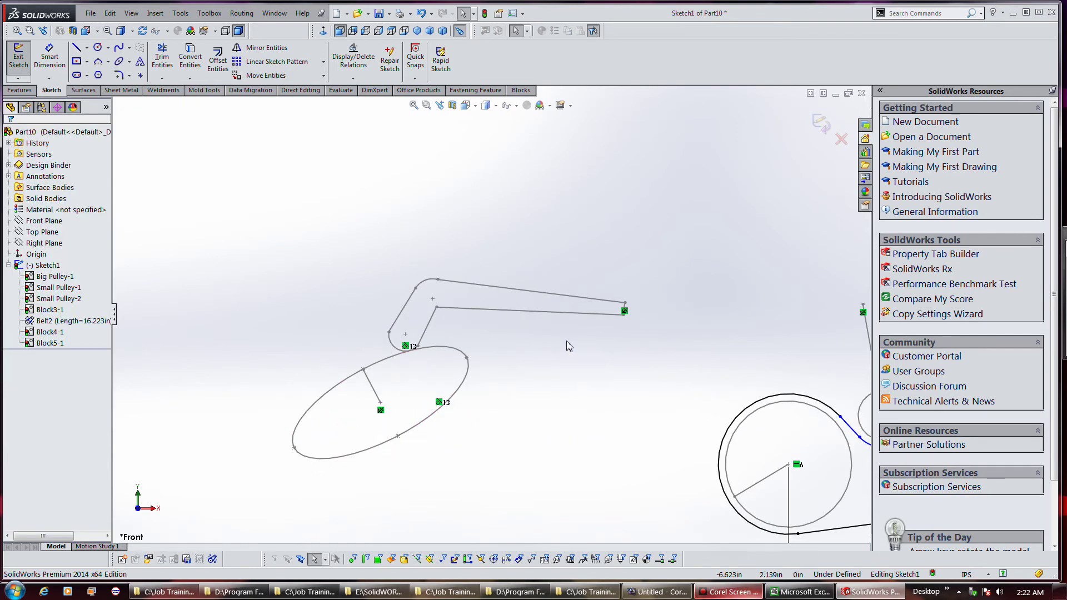
Step: Draw a line from the big circle's edge tangent to the small circle
{"action": "scroll", "coordinate": [490, 315], "scroll_direction": "up", "scroll_amount": 2}
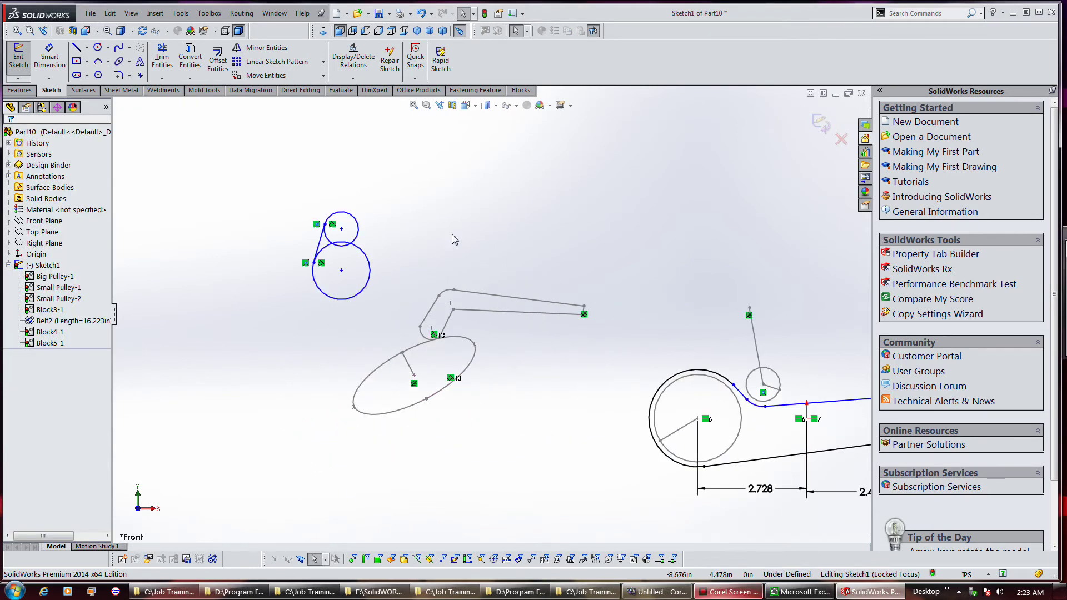
{"action": "left_click", "coordinate": [76, 48]}
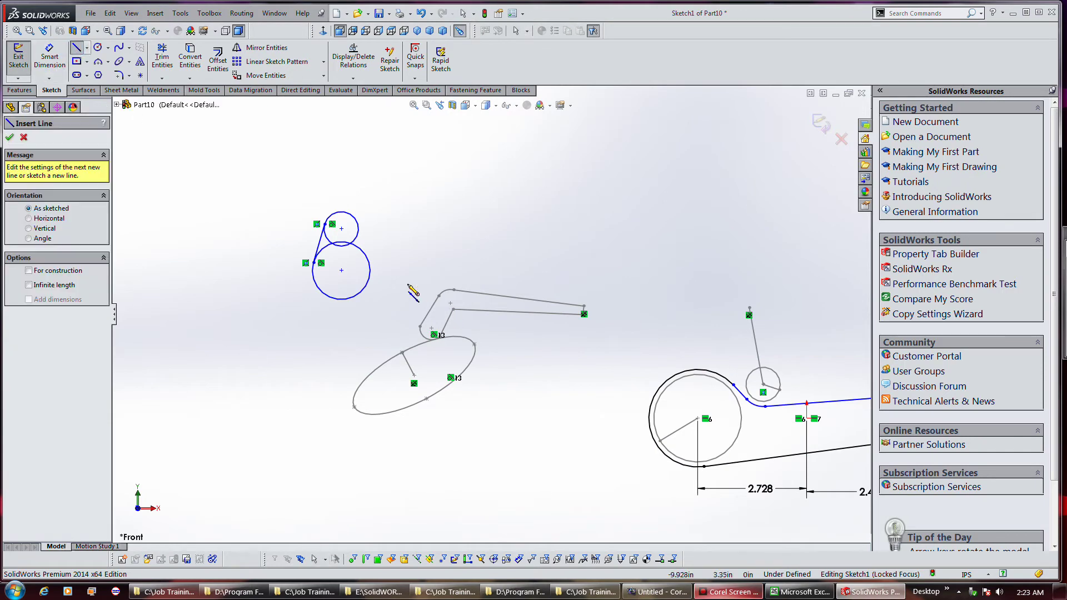
{"action": "left_click", "coordinate": [370, 278]}
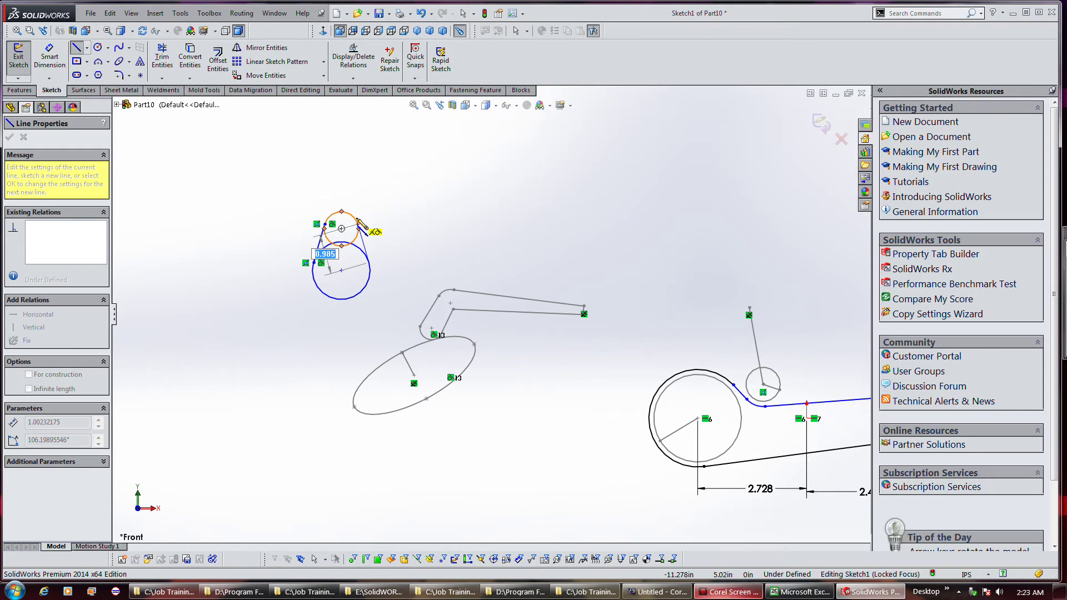
{"action": "left_click", "coordinate": [358, 224]}
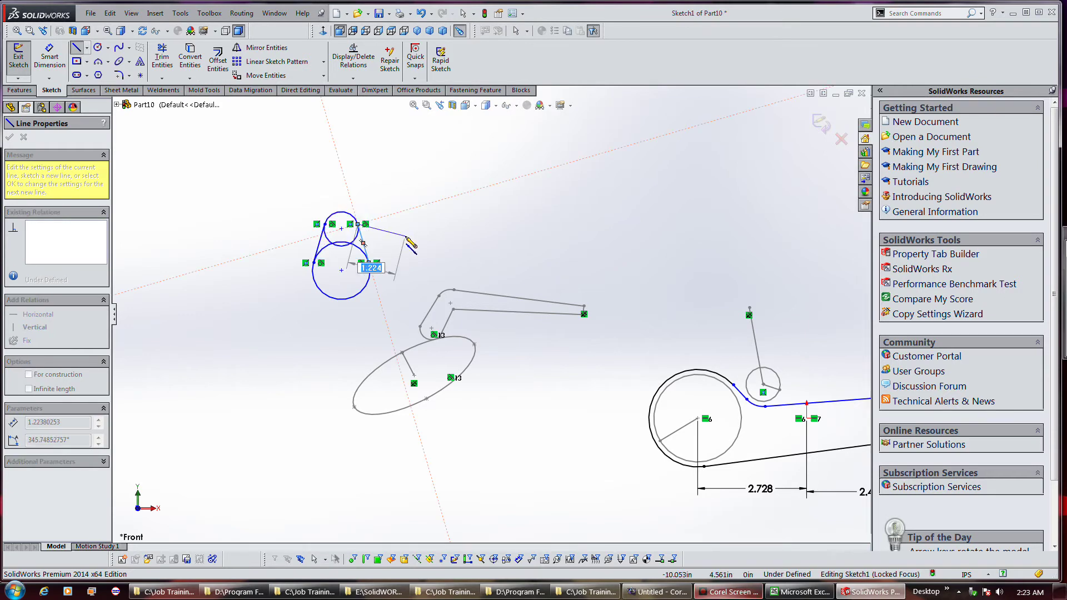
{"action": "double_click", "coordinate": [405, 234]}
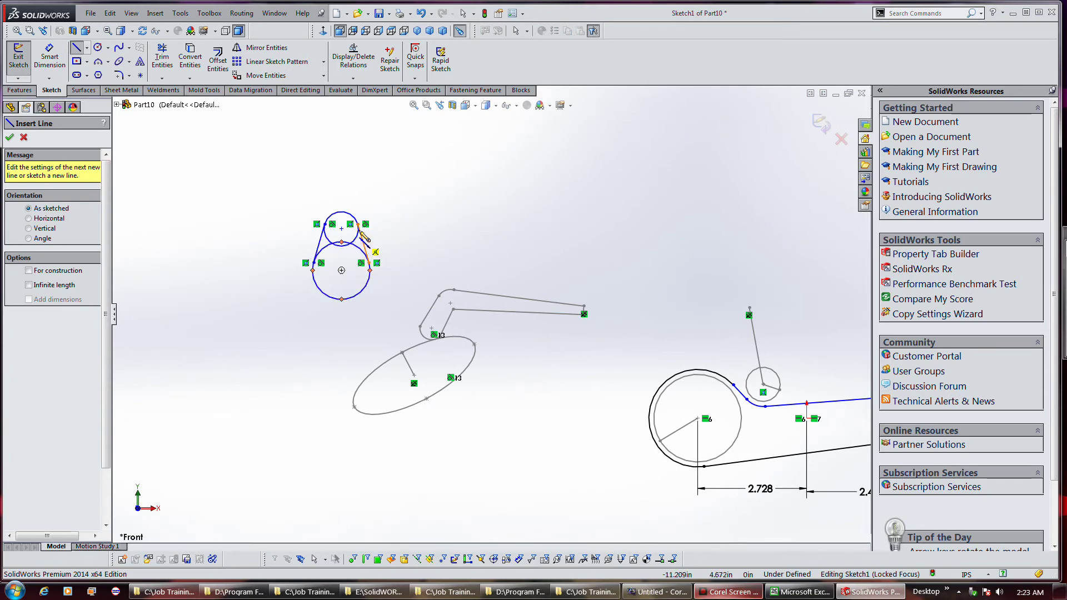
Step: Power-trim away the inner arcs of both circles
{"action": "scroll", "coordinate": [334, 242], "scroll_direction": "down", "scroll_amount": 3}
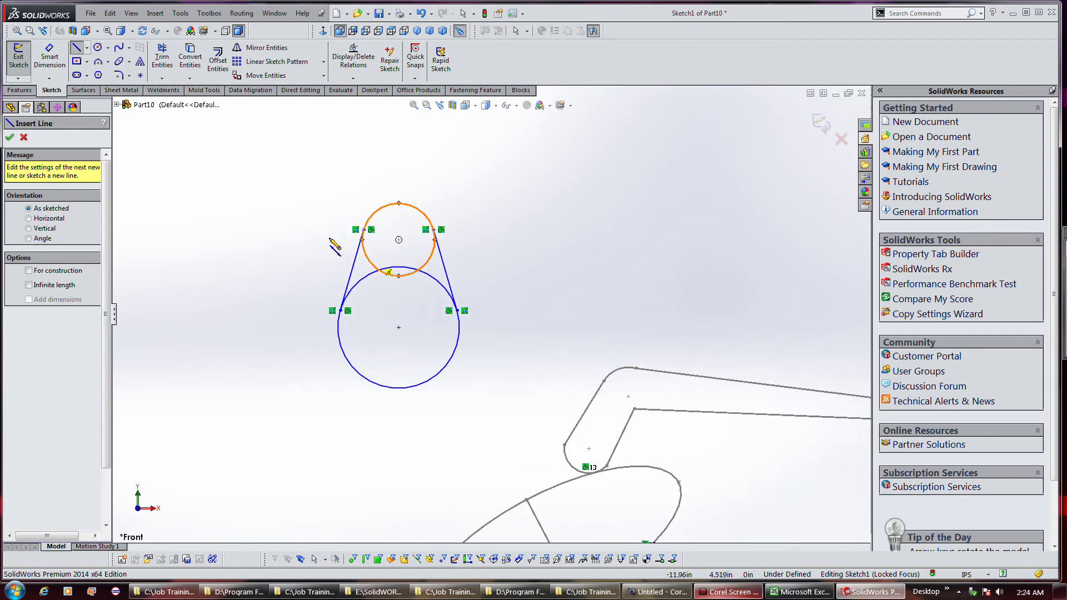
{"action": "scroll", "coordinate": [333, 245], "scroll_direction": "down", "scroll_amount": 2}
{"action": "left_click", "coordinate": [163, 56]}
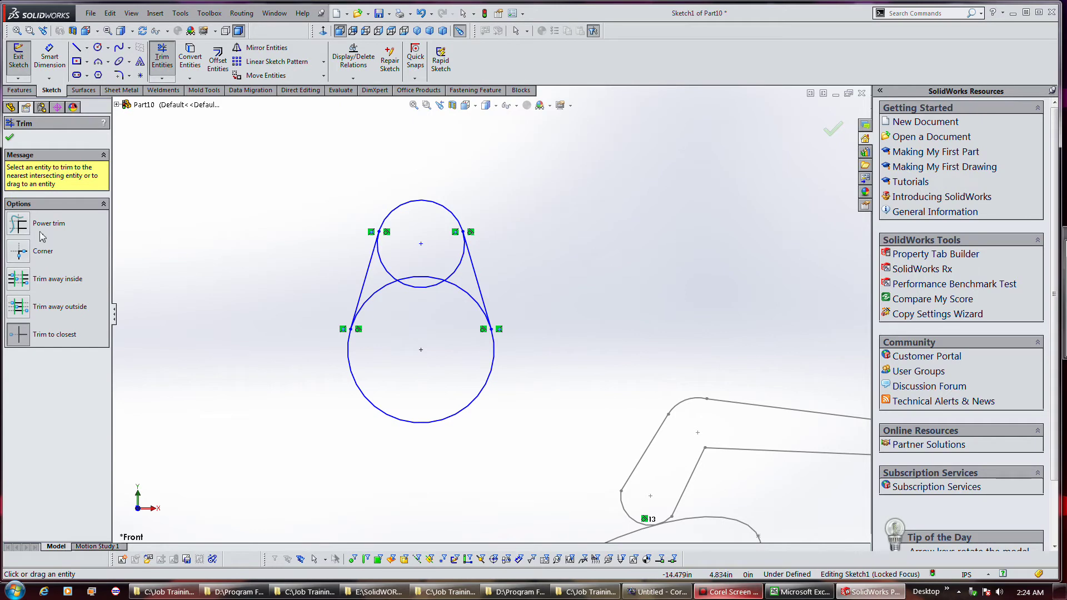
{"action": "left_click", "coordinate": [18, 225]}
{"action": "mouse_move", "coordinate": [450, 348]}
{"action": "left_mouse_down"}
{"action": "mouse_move", "coordinate": [415, 268]}
{"action": "mouse_move", "coordinate": [389, 275]}
{"action": "mouse_move", "coordinate": [431, 264]}
{"action": "mouse_move", "coordinate": [453, 315]}
{"action": "left_mouse_up"}
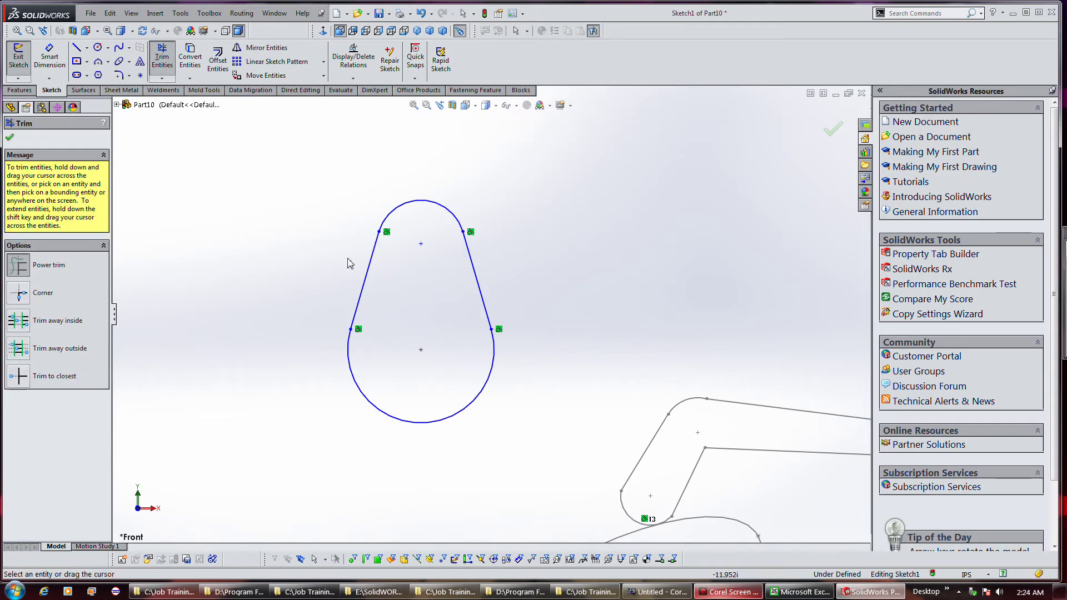
{"action": "left_click", "coordinate": [16, 379]}
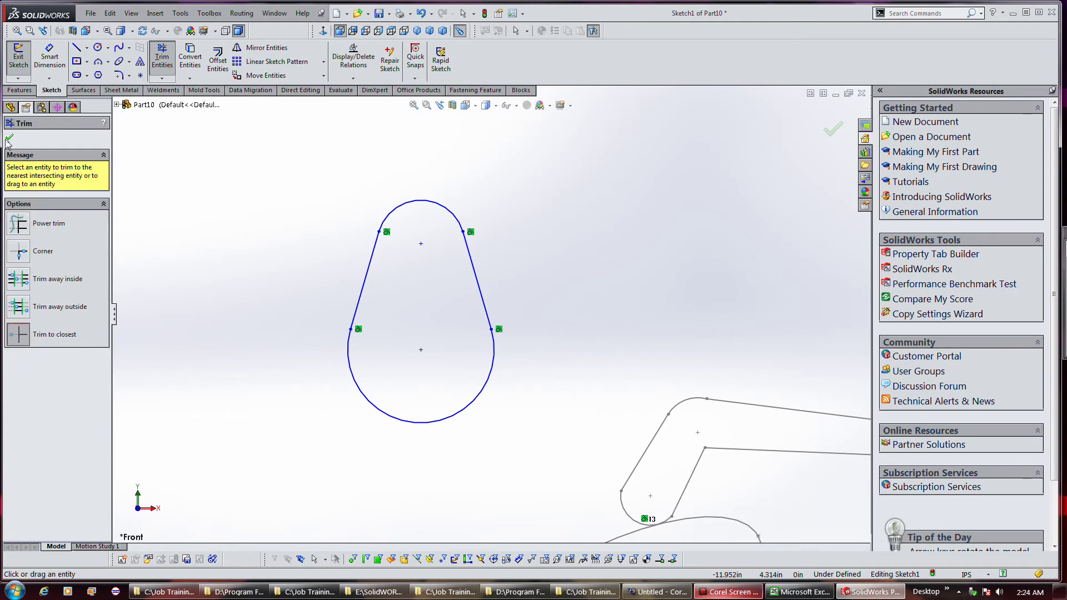
{"action": "left_click", "coordinate": [8, 138]}
Step: Make a new block from the whole teardrop outline
{"action": "key", "text": "z"}
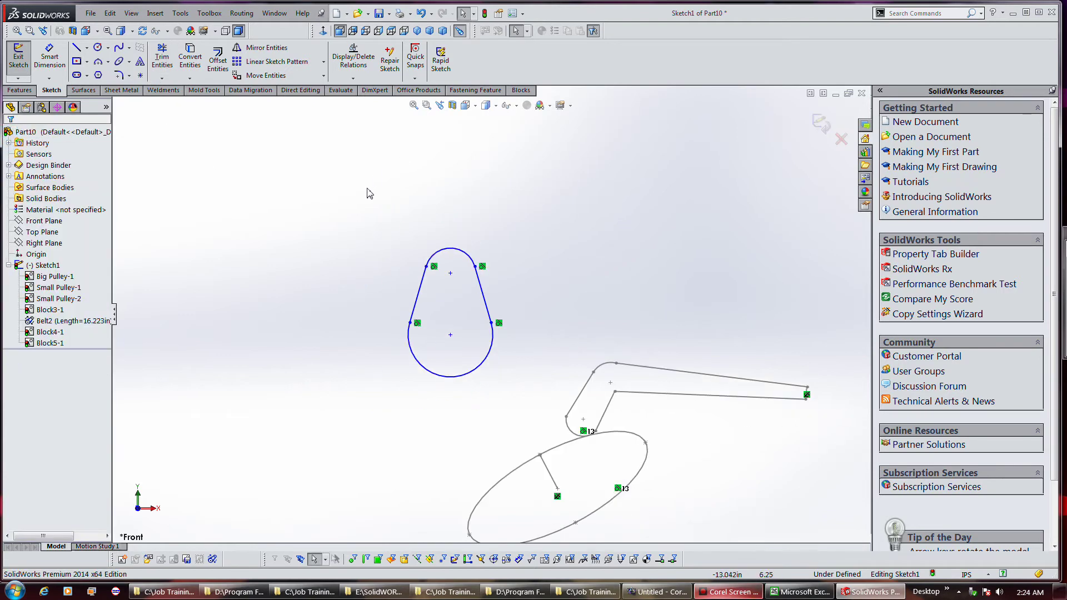
{"action": "left_click_drag", "start_coordinate": [365, 193], "coordinate": [556, 417]}
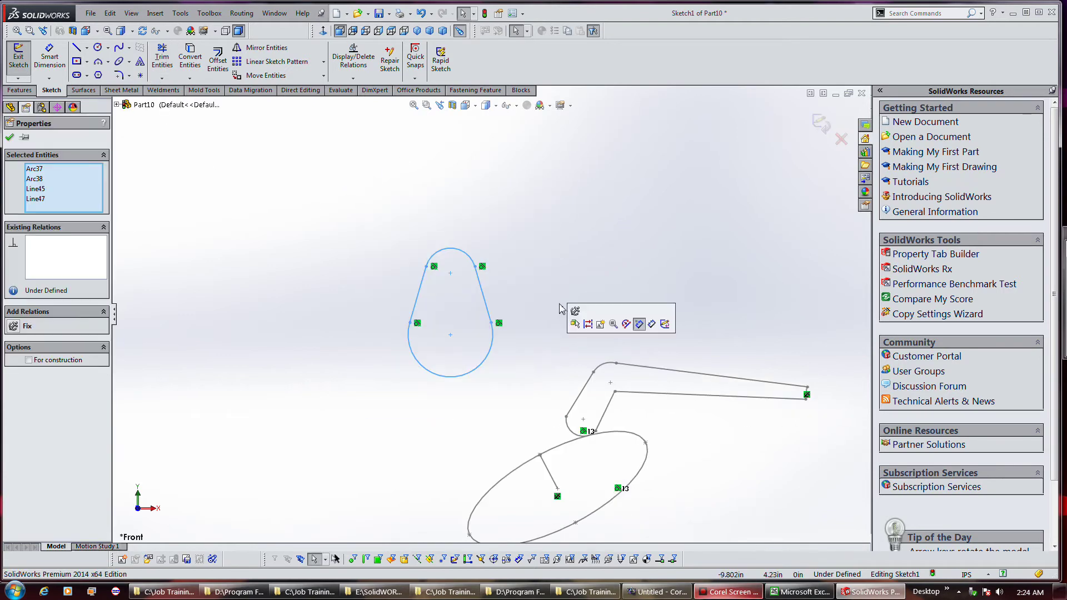
{"action": "left_click", "coordinate": [576, 310]}
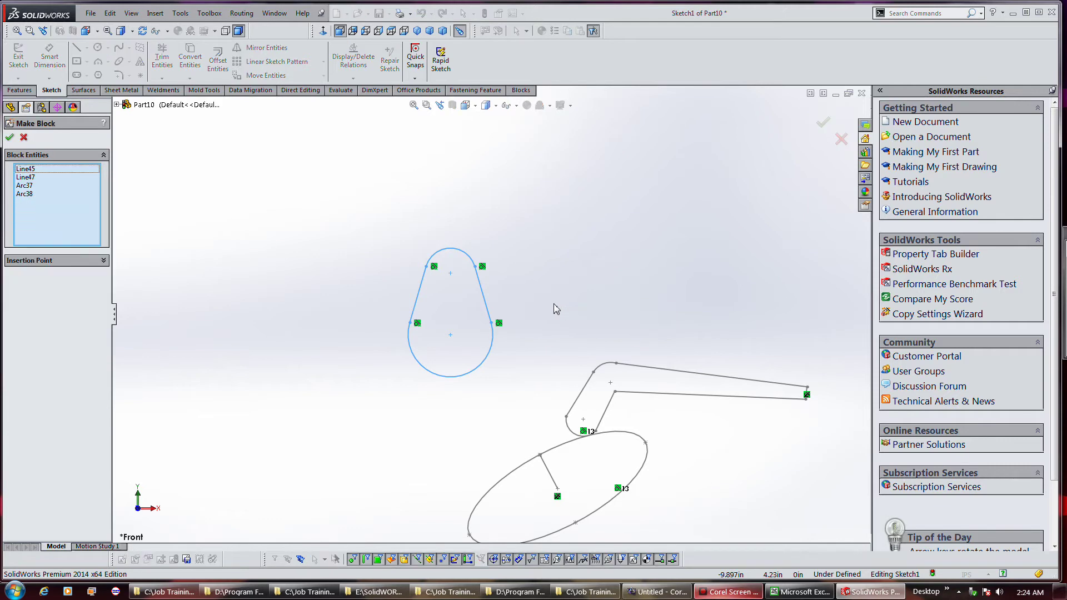
{"action": "left_click", "coordinate": [10, 139]}
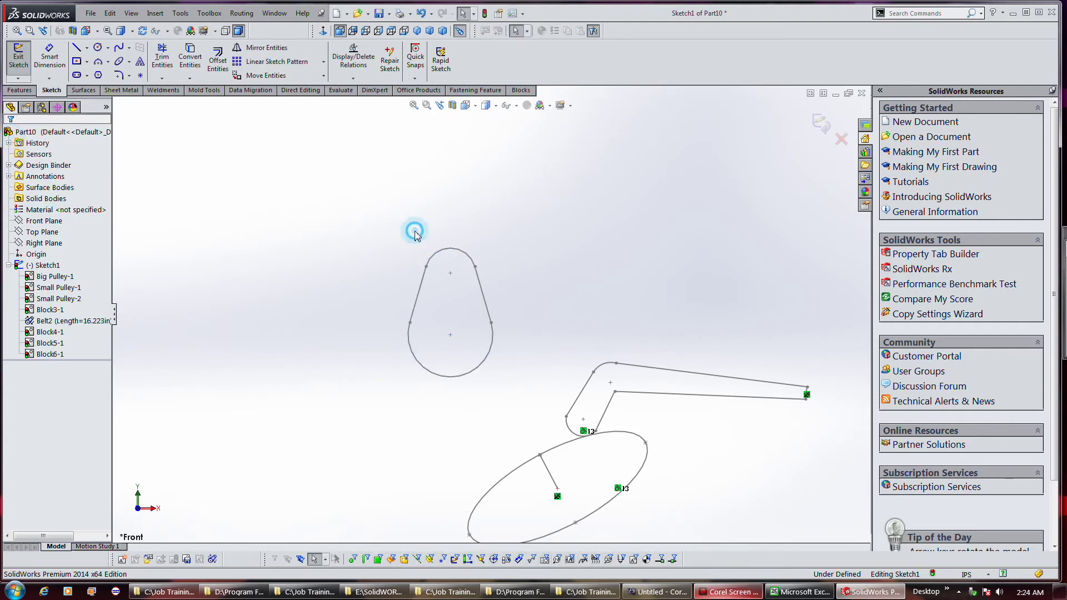
Step: Rename the arm block Block4-1 to 'Rocker Arm'
{"action": "key", "text": "f"}
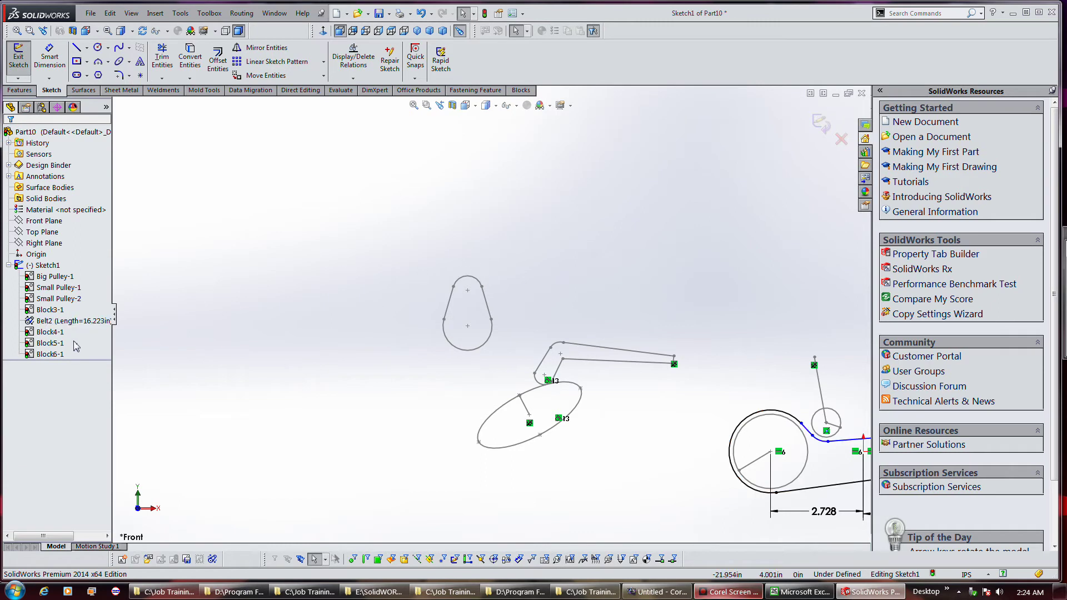
{"action": "left_click", "coordinate": [57, 334]}
{"action": "left_click", "coordinate": [58, 333]}
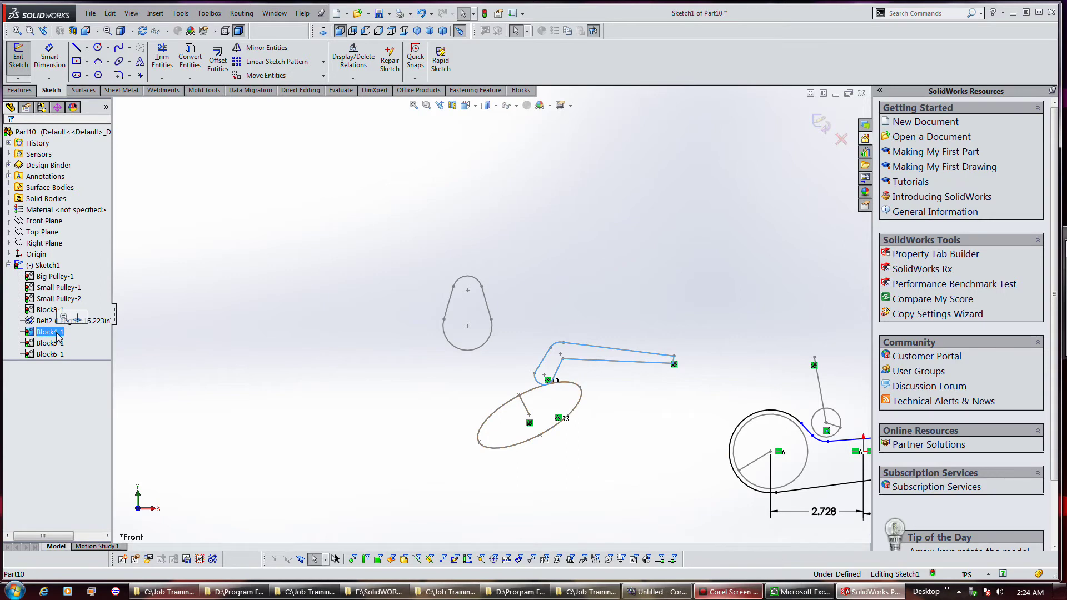
{"action": "left_click", "coordinate": [58, 334]}
{"action": "type", "text": "R"}
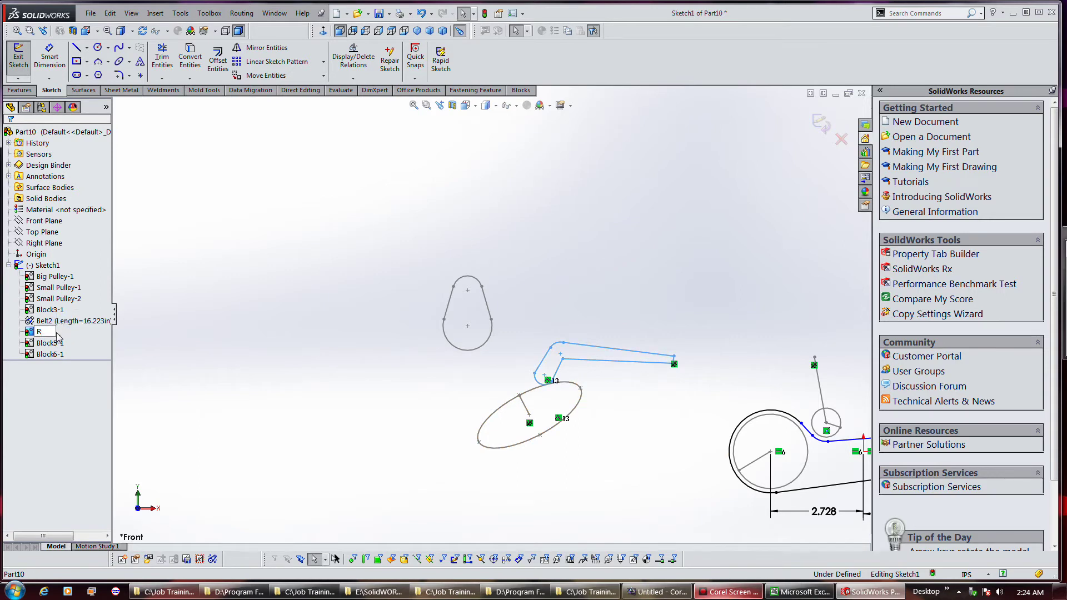
{"action": "type", "text": "ocker Arm"}
{"action": "key", "text": "Return"}
Step: Rename the teardrop block Block6-1 to 'cam'
{"action": "double_click", "coordinate": [46, 355]}
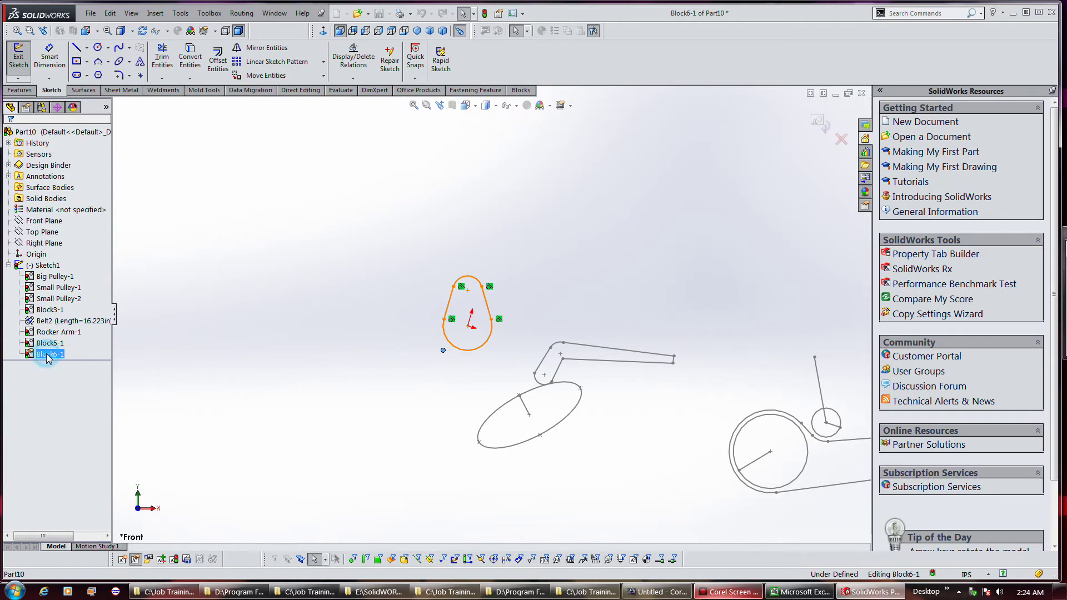
{"action": "left_click", "coordinate": [245, 323]}
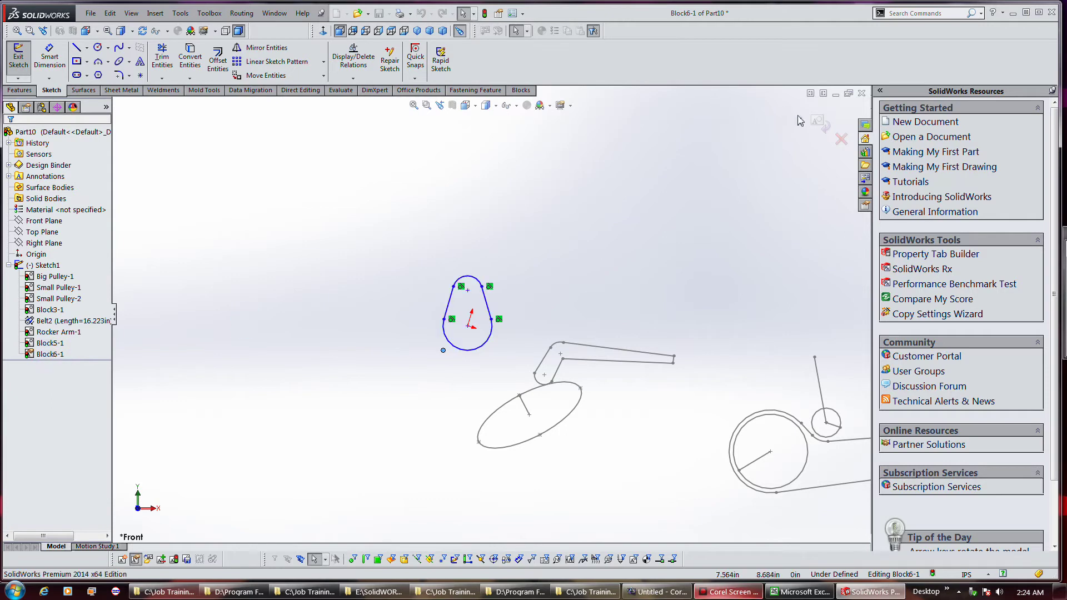
{"action": "left_click", "coordinate": [816, 120]}
{"action": "left_click", "coordinate": [48, 355]}
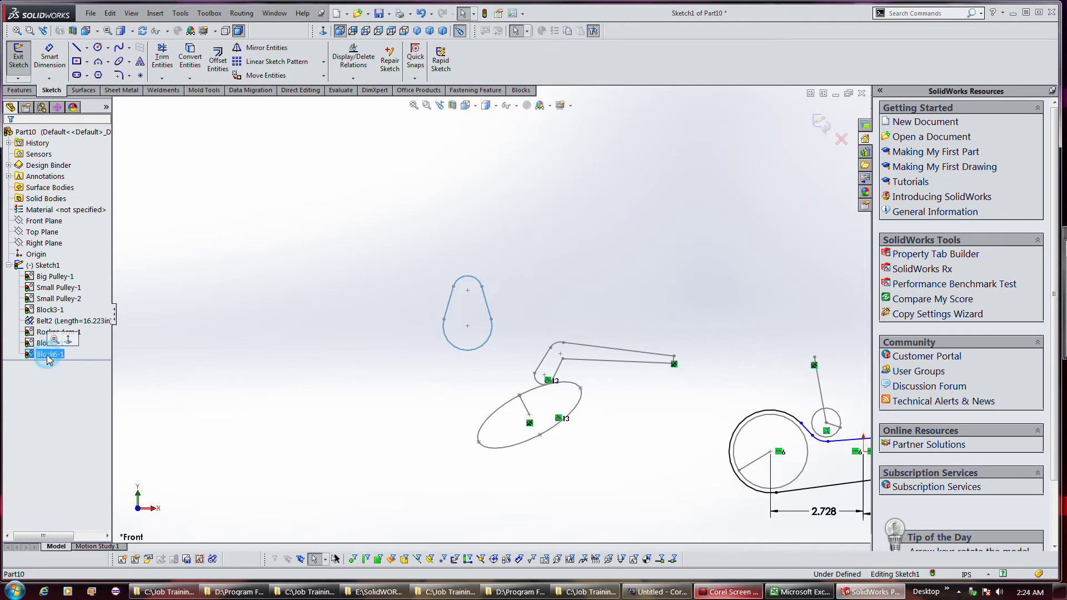
{"action": "left_click", "coordinate": [48, 355]}
{"action": "type", "text": "cam"}
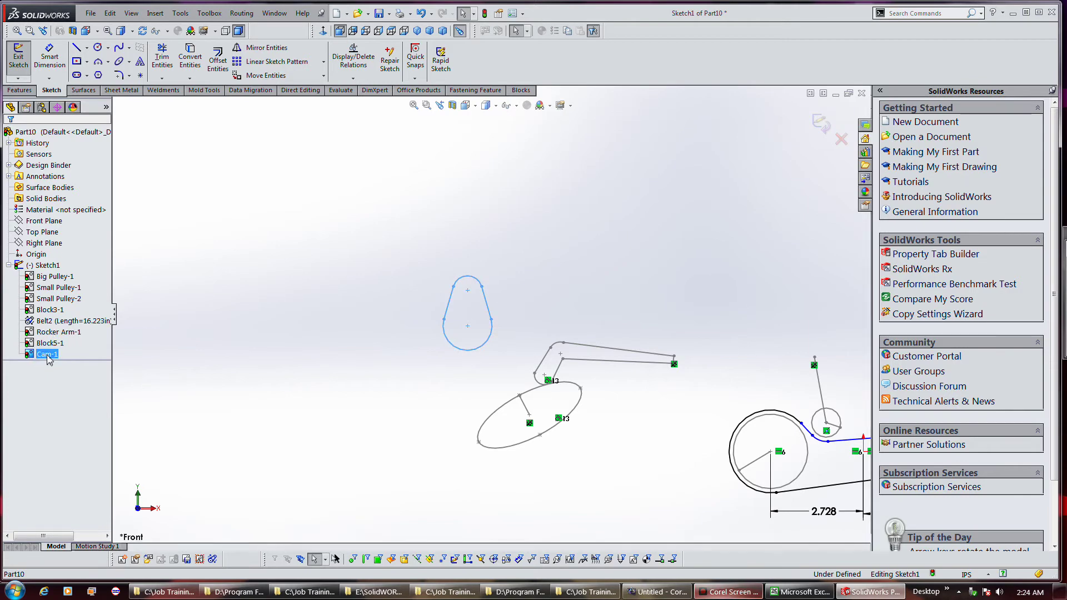
{"action": "left_click", "coordinate": [266, 288]}
{"action": "left_click", "coordinate": [58, 332]}
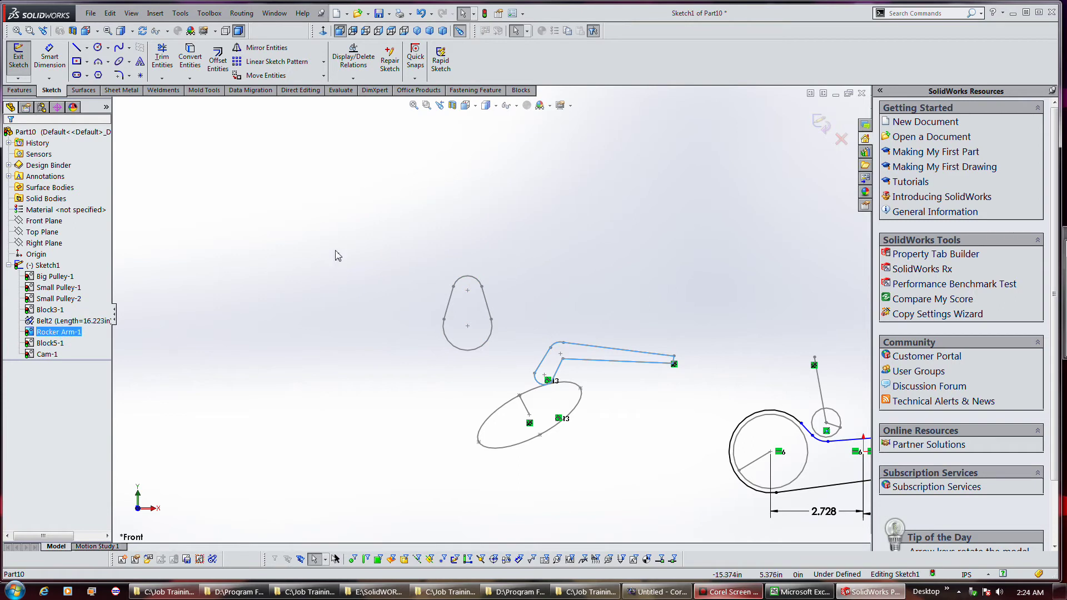
Step: Cancel a stray Rocker Arm insertion, then fix the Rocker Arm block in place
{"action": "left_click", "coordinate": [148, 559]}
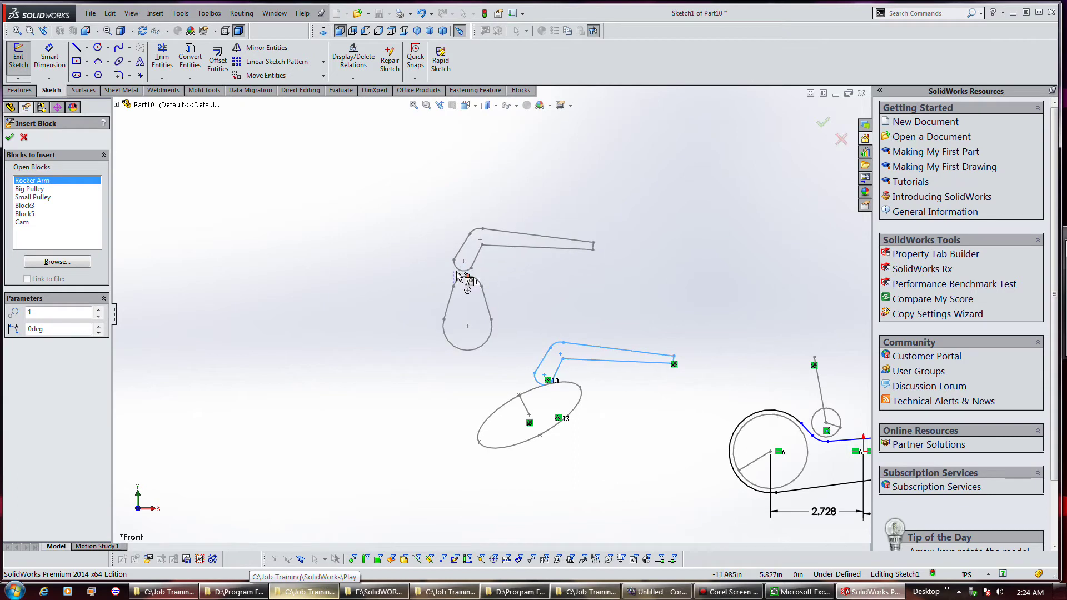
{"action": "left_click", "coordinate": [458, 274]}
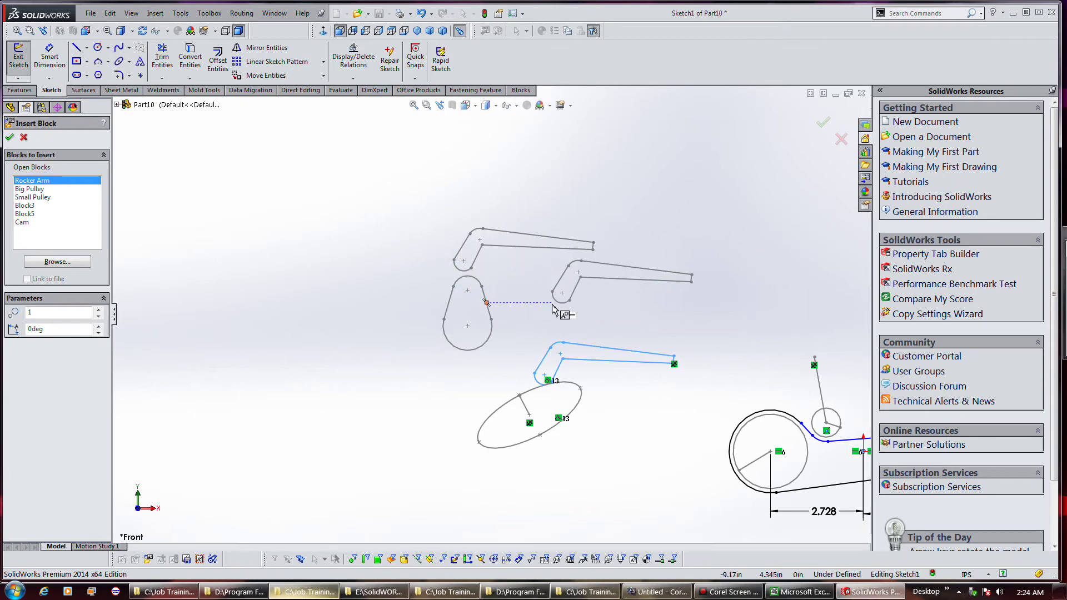
{"action": "key", "text": "Escape"}
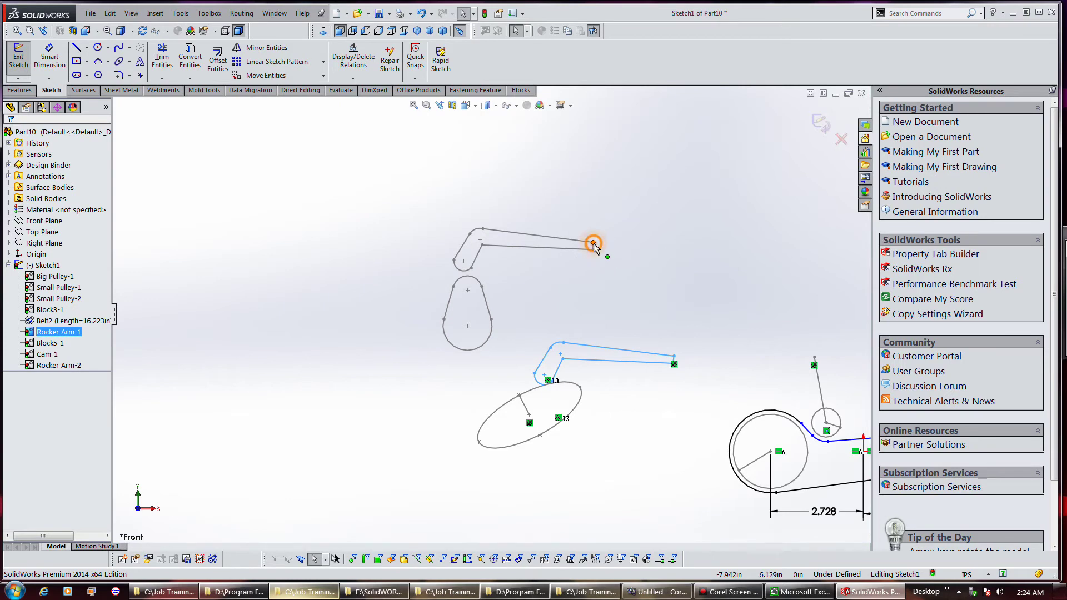
{"action": "right_click", "coordinate": [594, 245]}
{"action": "left_click", "coordinate": [603, 216]}
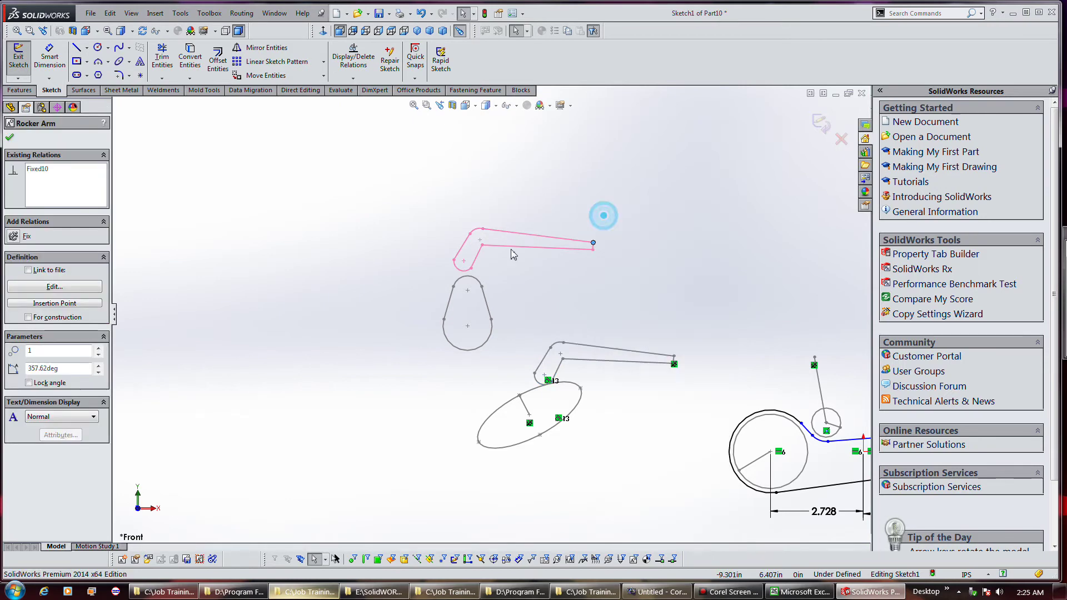
{"action": "mouse_move", "coordinate": [466, 268]}
{"action": "left_mouse_down"}
{"action": "mouse_move", "coordinate": [470, 239]}
{"action": "mouse_move", "coordinate": [483, 268]}
{"action": "left_mouse_up"}
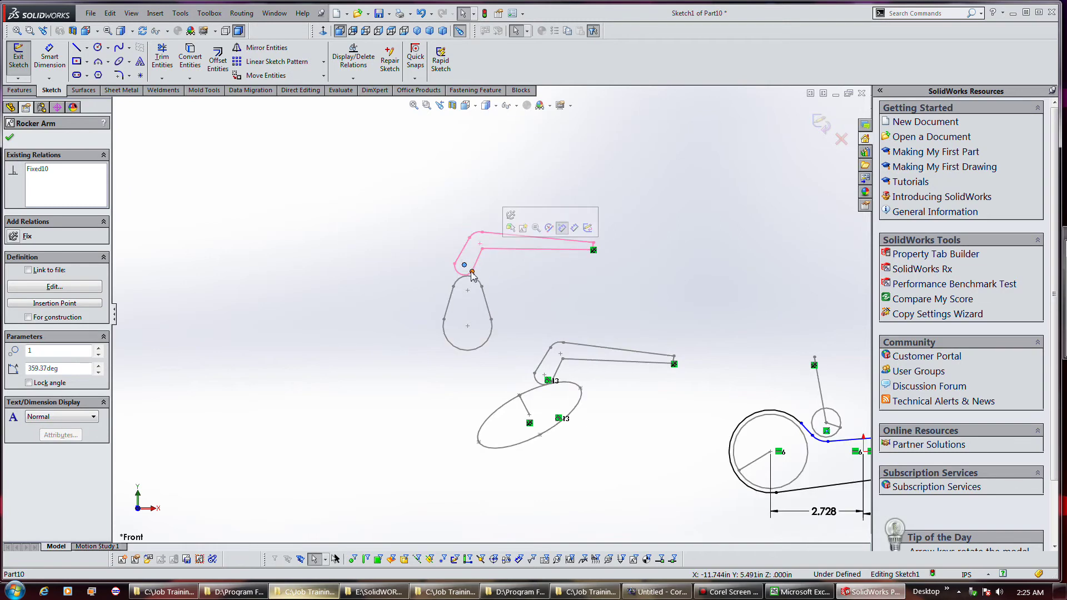
{"action": "scroll", "coordinate": [470, 281], "scroll_direction": "down", "scroll_amount": 4}
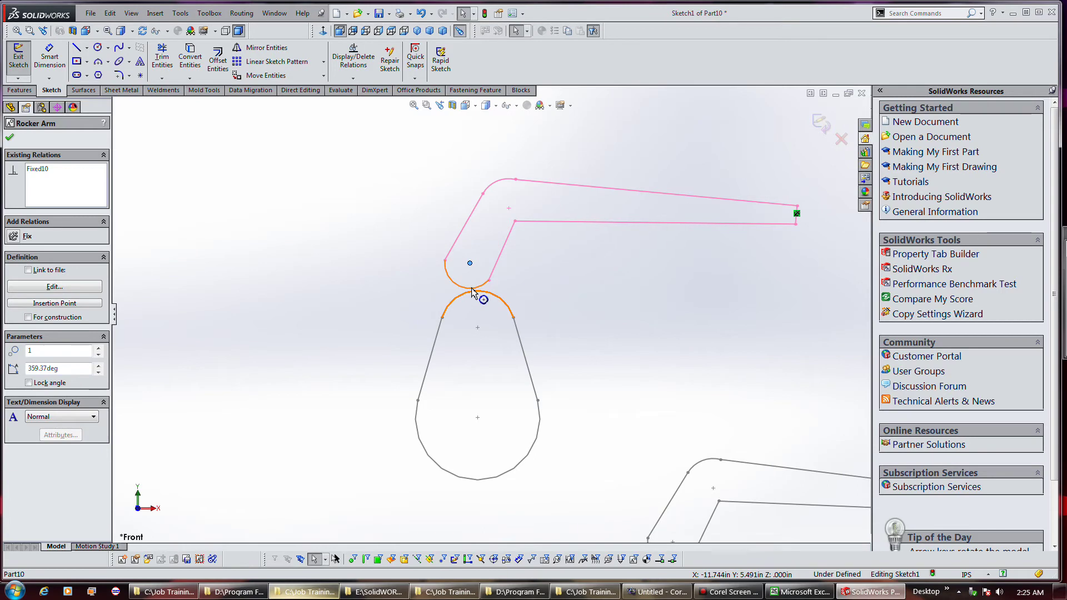
{"action": "left_click", "coordinate": [504, 270]}
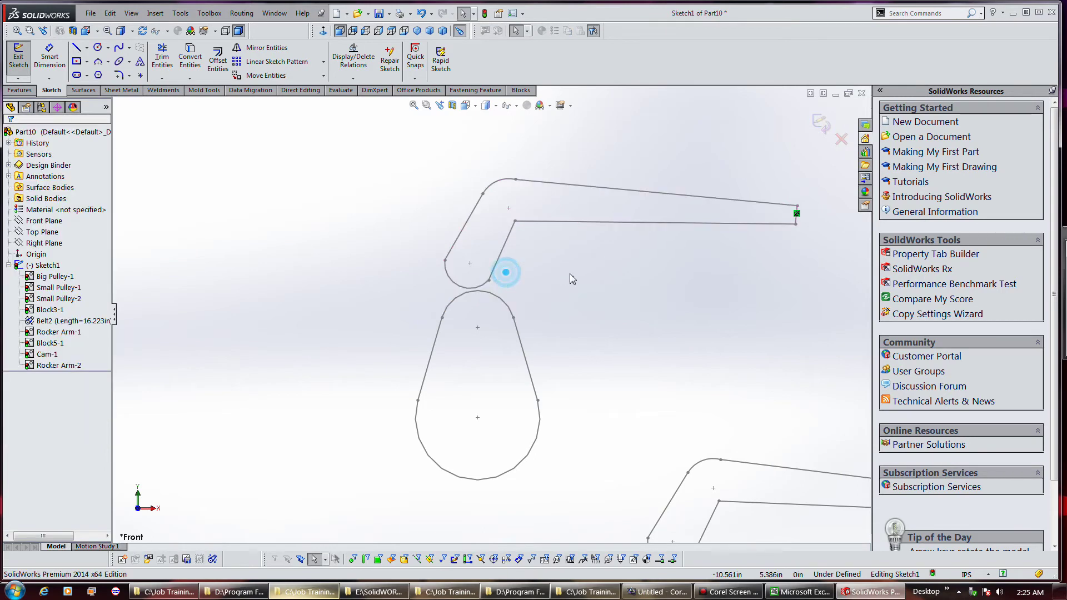
Step: Make the cam's top arc tangent to the rocker arm's rounded end, then drag-test it
{"action": "left_click", "coordinate": [473, 293]}
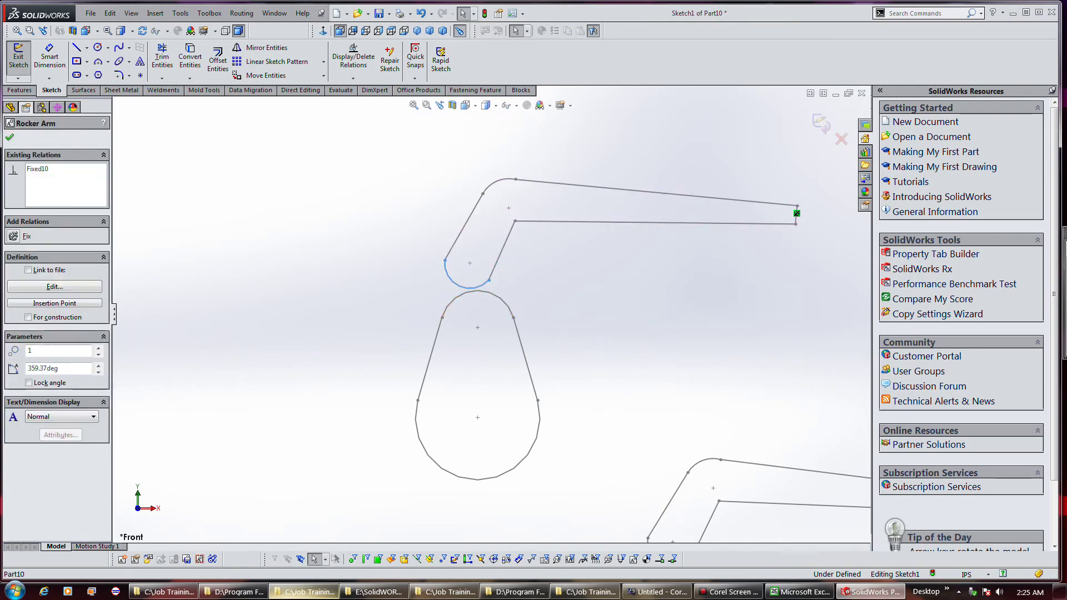
{"action": "left_click", "coordinate": [477, 287], "text": "ctrl"}
{"action": "left_click", "coordinate": [510, 245]}
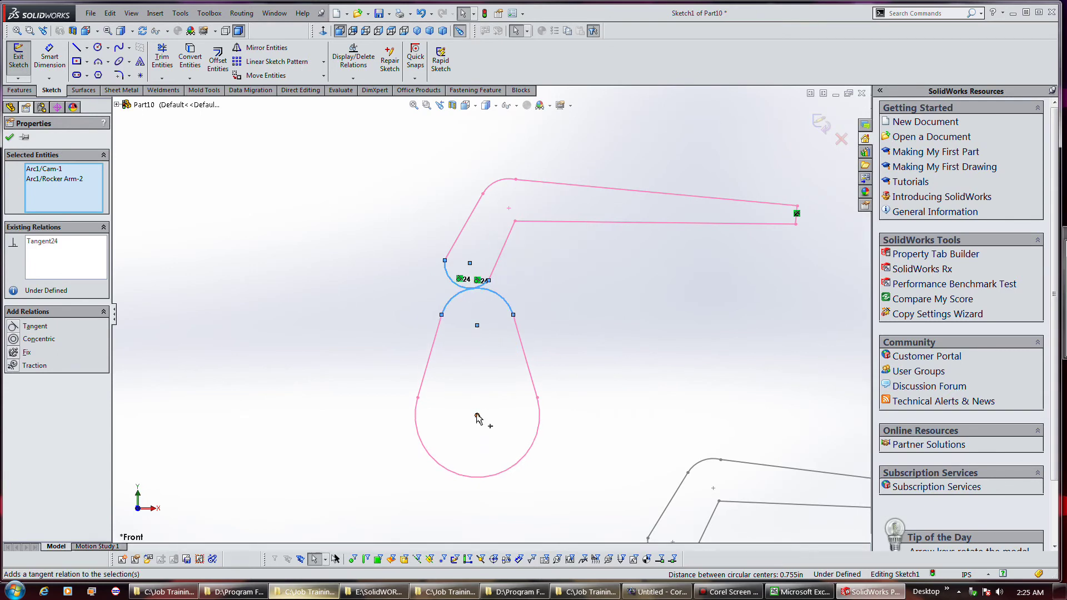
{"action": "mouse_move", "coordinate": [477, 332]}
{"action": "left_mouse_down"}
{"action": "mouse_move", "coordinate": [412, 351]}
{"action": "mouse_move", "coordinate": [474, 327]}
{"action": "left_mouse_up"}
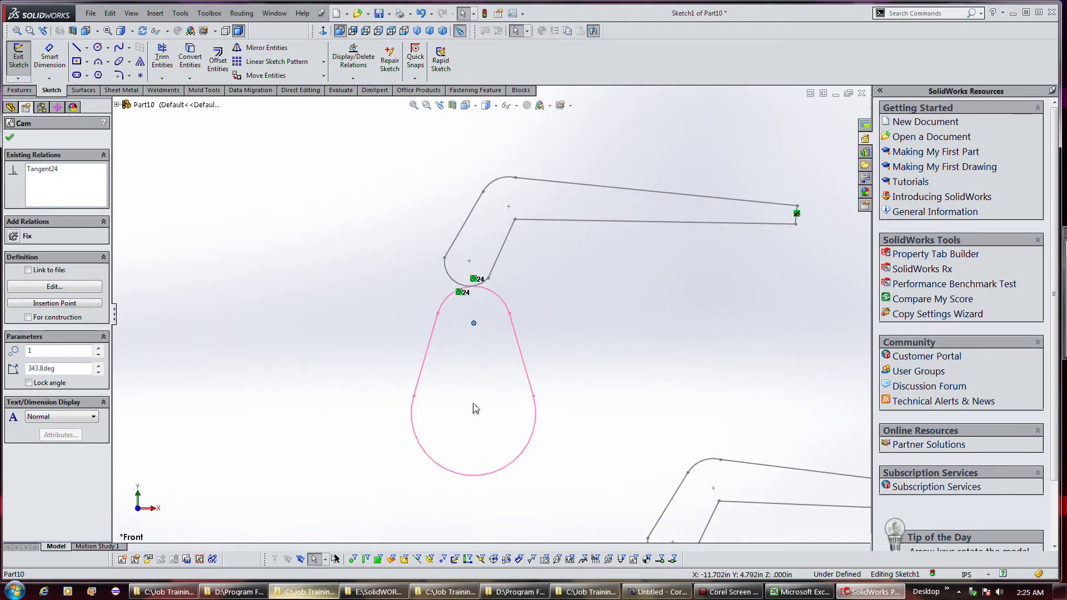
Step: Fix the Cam block and spin it to confirm the rocker arm follows
{"action": "right_click", "coordinate": [474, 414]}
{"action": "left_click", "coordinate": [480, 284]}
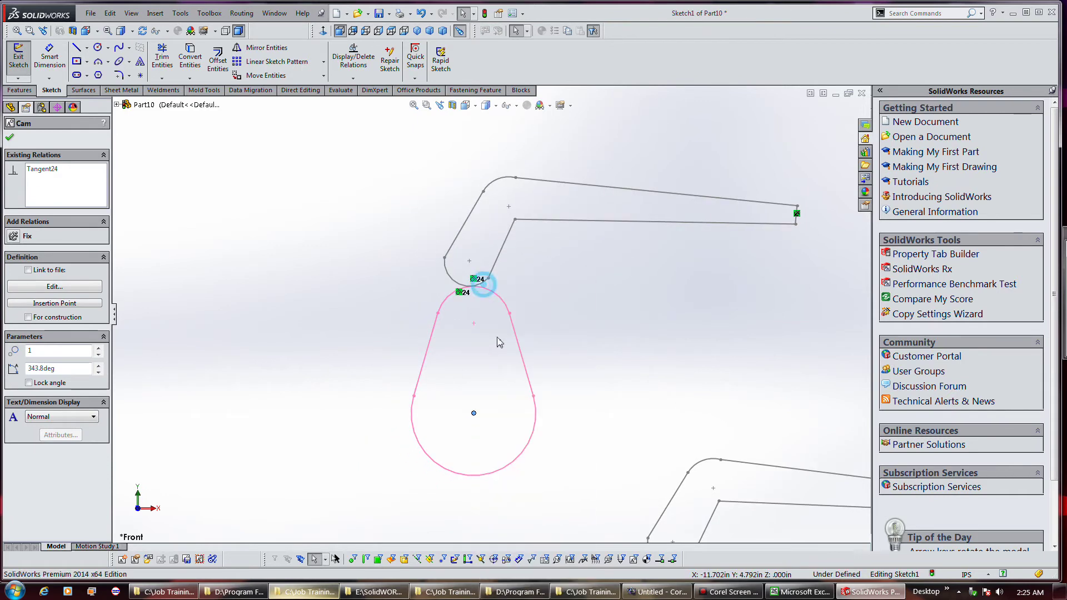
{"action": "left_click_drag", "start_coordinate": [472, 325], "coordinate": [387, 349]}
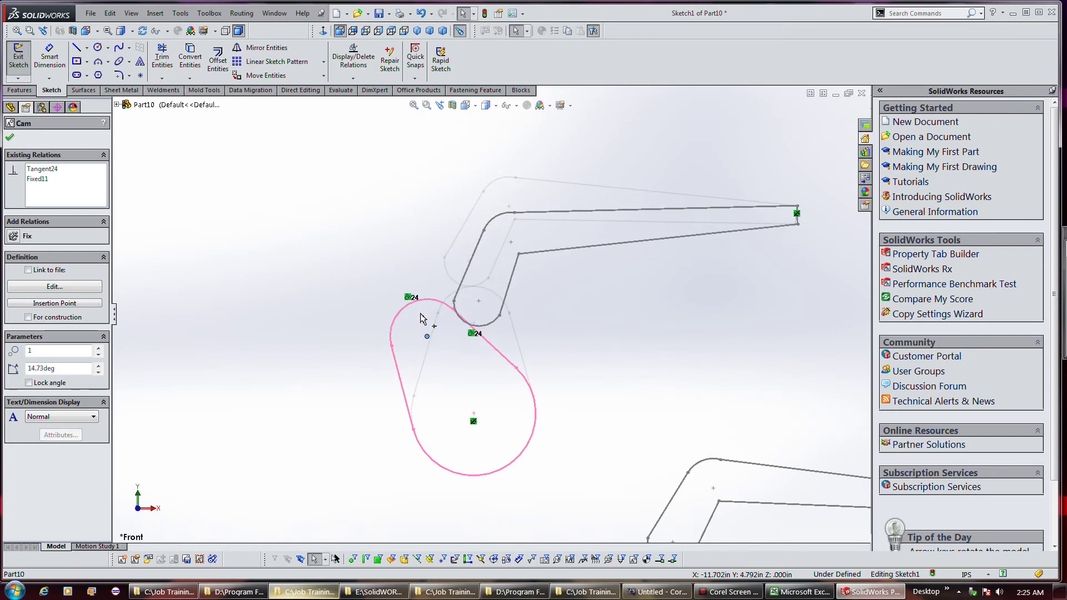
{"action": "left_click_drag", "start_coordinate": [429, 315], "coordinate": [472, 318]}
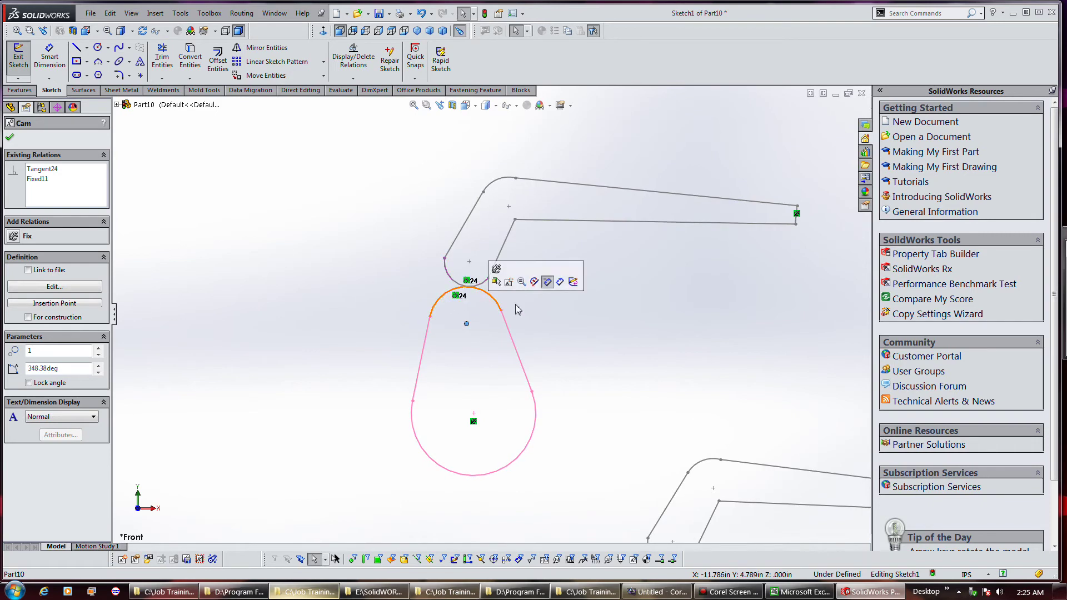
{"action": "left_click", "coordinate": [588, 340]}
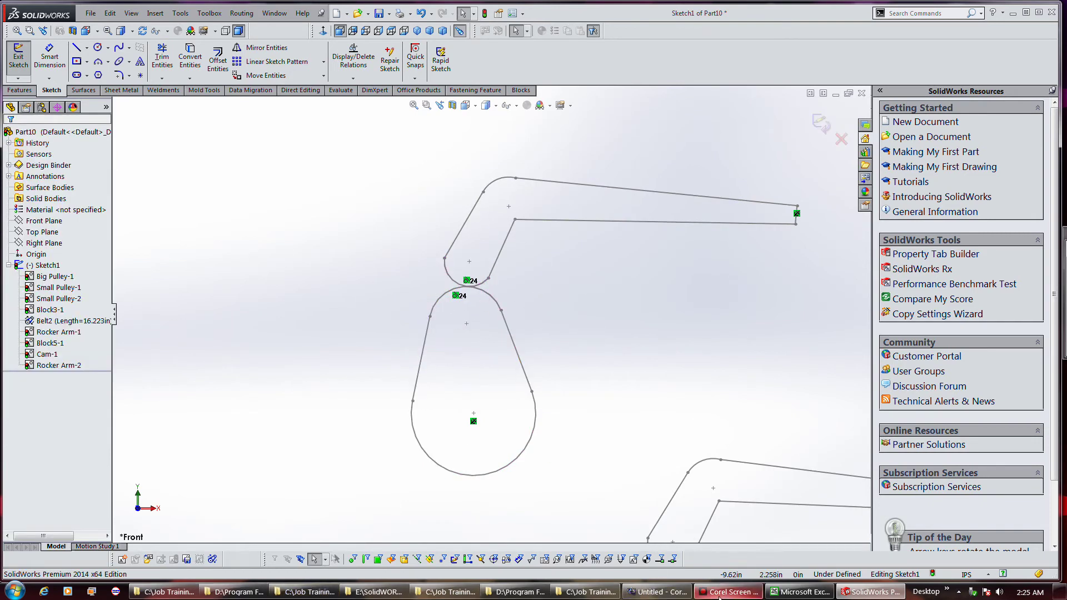
Step: Open the Cam block for editing
{"action": "double_click", "coordinate": [518, 360]}
{"action": "left_click", "coordinate": [552, 336]}
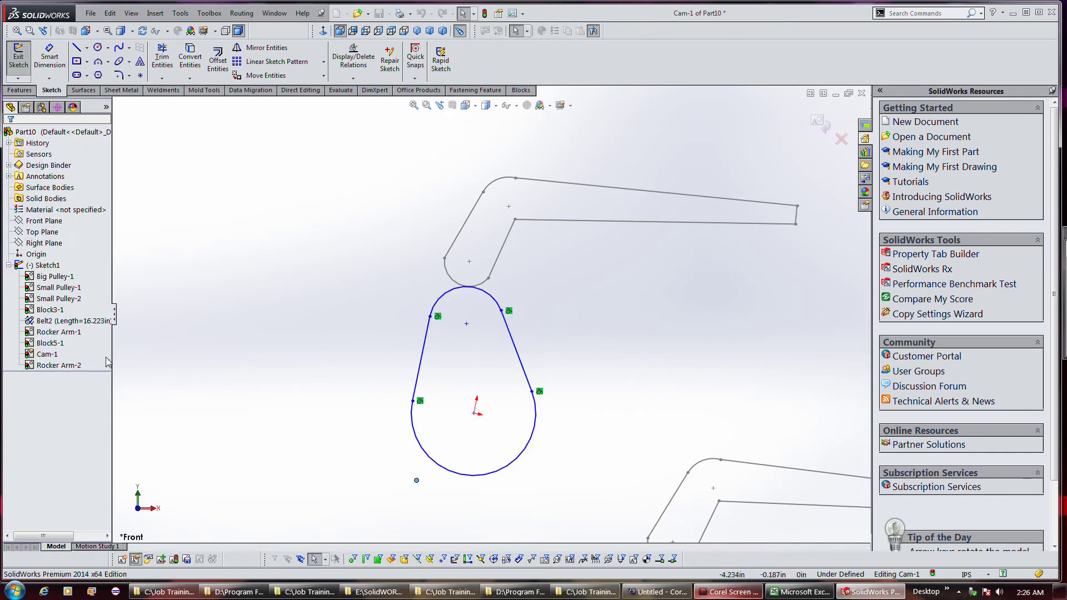
{"action": "left_click", "coordinate": [54, 366]}
{"action": "left_click", "coordinate": [54, 367]}
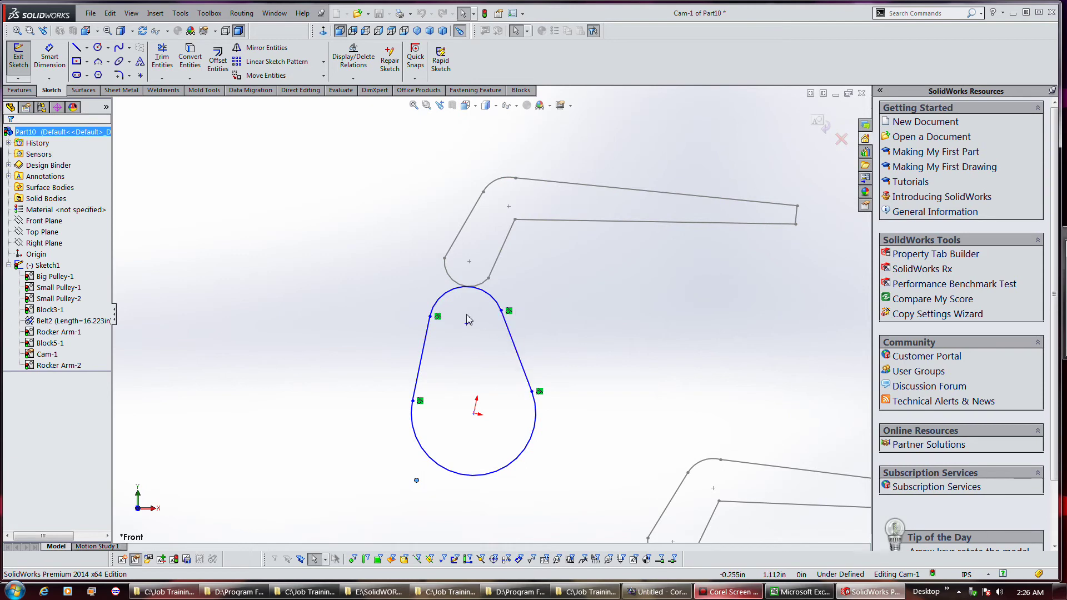
Step: Bring up the fully expanded shortcut menu for the cam's lower arc
{"action": "left_click", "coordinate": [439, 302]}
{"action": "right_click", "coordinate": [440, 303]}
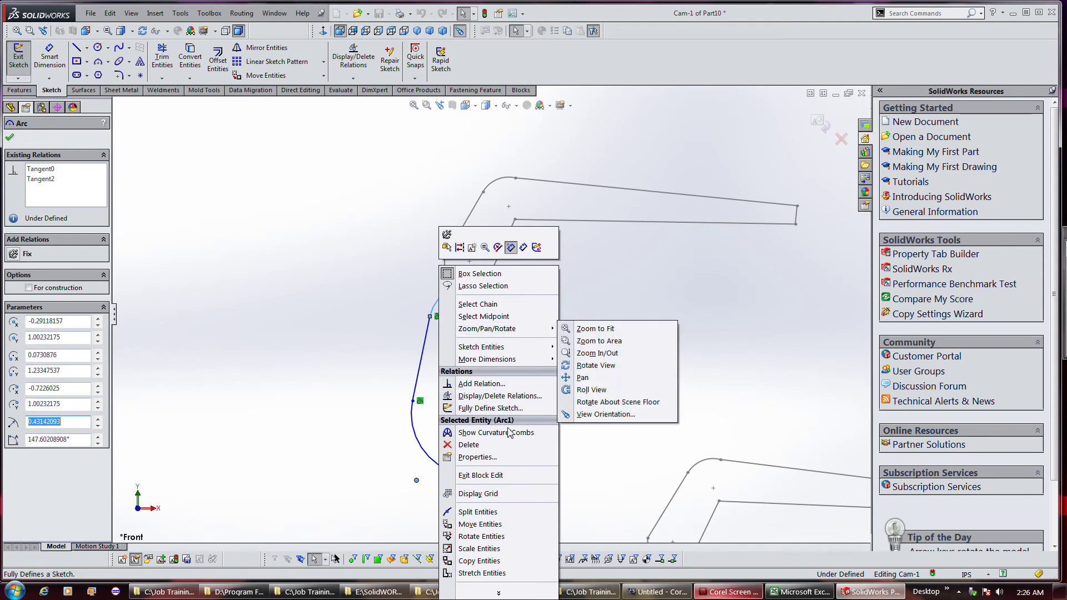
{"action": "left_click", "coordinate": [525, 494]}
{"action": "scroll", "coordinate": [529, 494], "scroll_direction": "up", "scroll_amount": 2}
{"action": "scroll", "coordinate": [529, 494], "scroll_direction": "down", "scroll_amount": 1}
{"action": "right_click", "coordinate": [510, 387]}
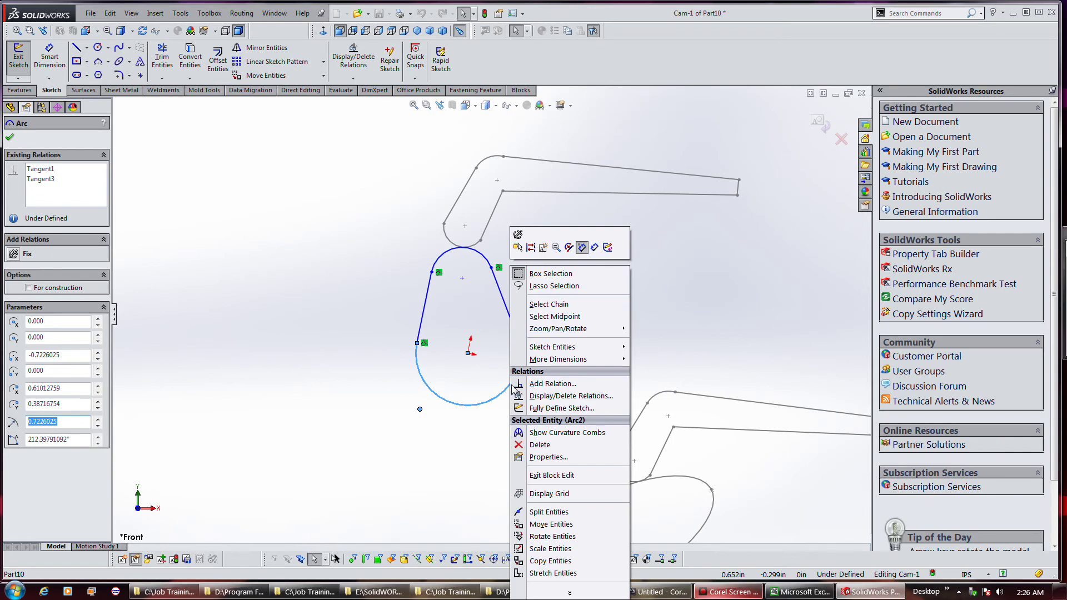
{"action": "left_click", "coordinate": [584, 593]}
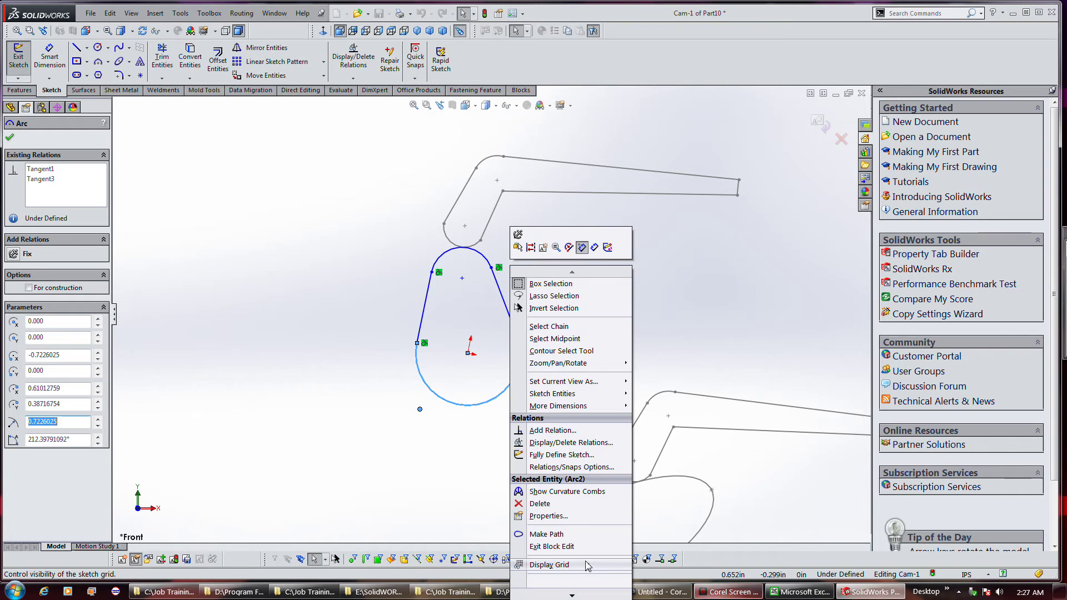
Step: Make one closed path from the cam's Arc2, Line1, Arc1 and Line2
{"action": "left_click", "coordinate": [570, 534]}
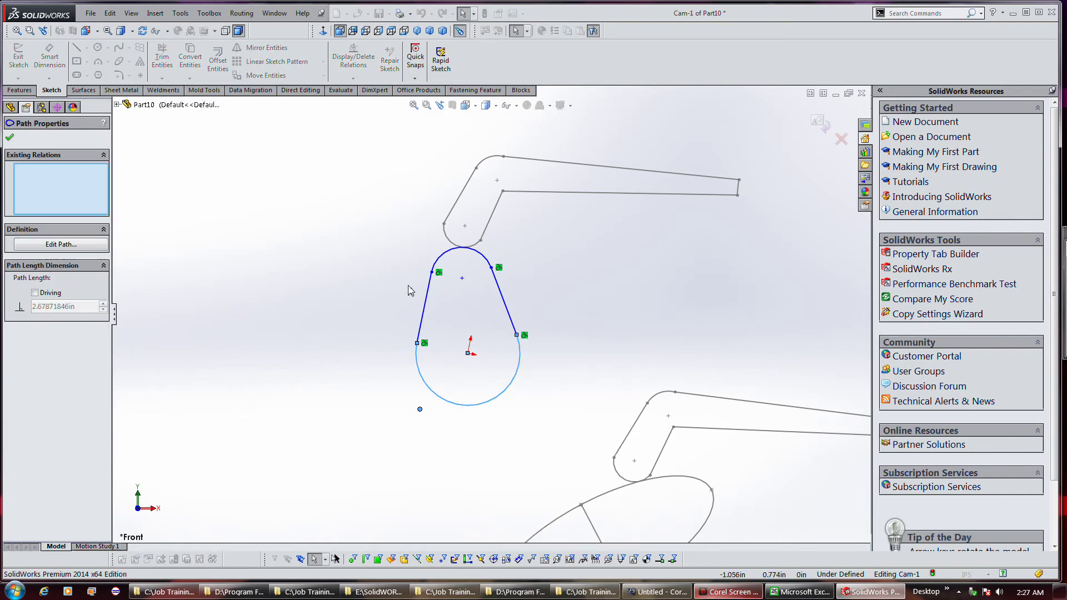
{"action": "left_click", "coordinate": [432, 327]}
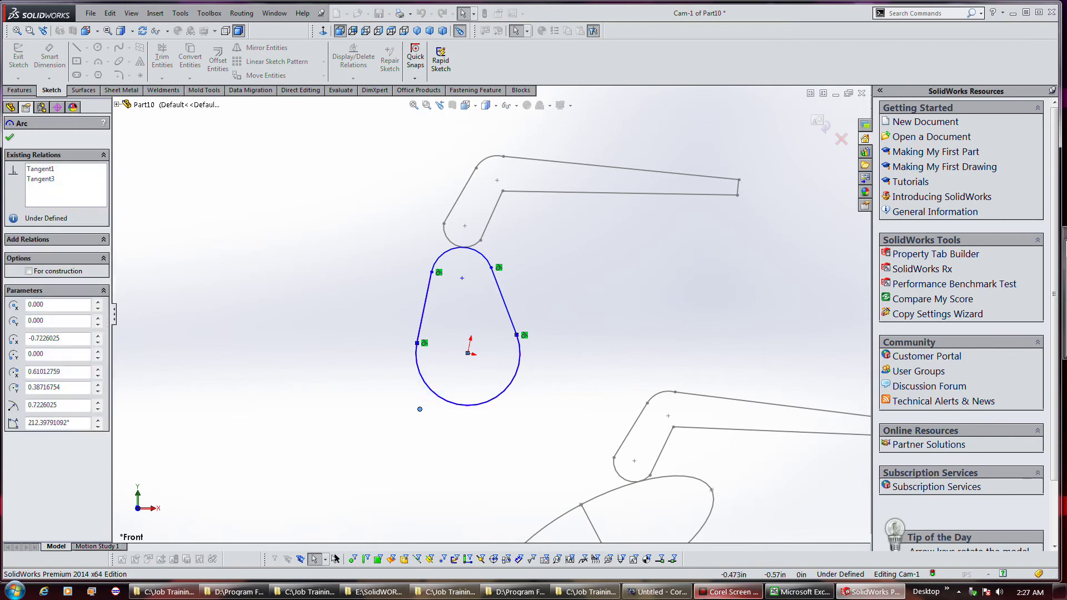
{"action": "left_click", "coordinate": [418, 364]}
{"action": "left_click", "coordinate": [422, 318]}
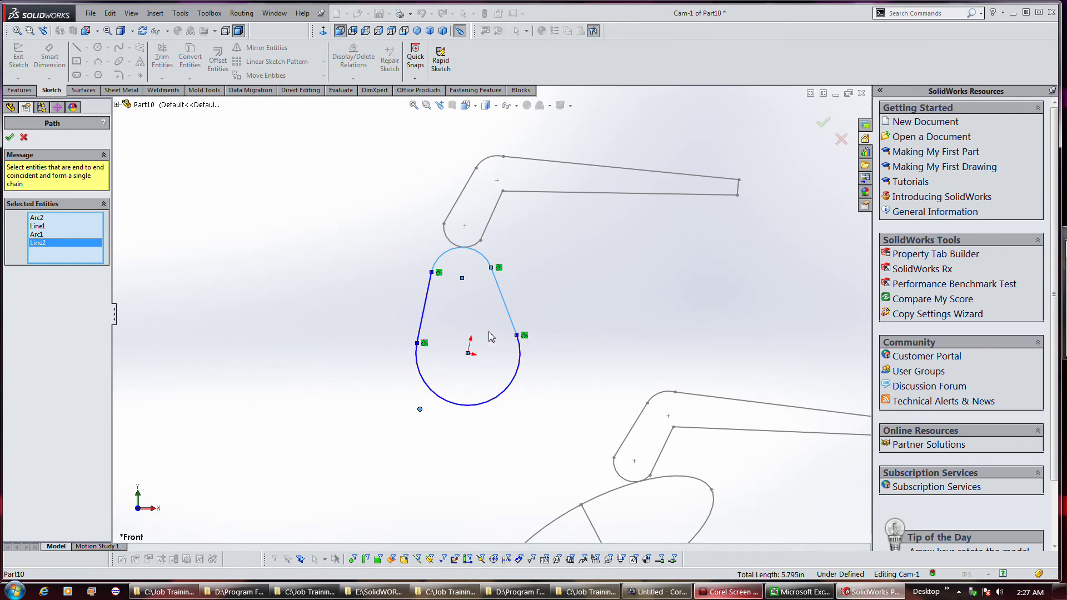
{"action": "left_click", "coordinate": [10, 137]}
{"action": "left_click", "coordinate": [537, 305]}
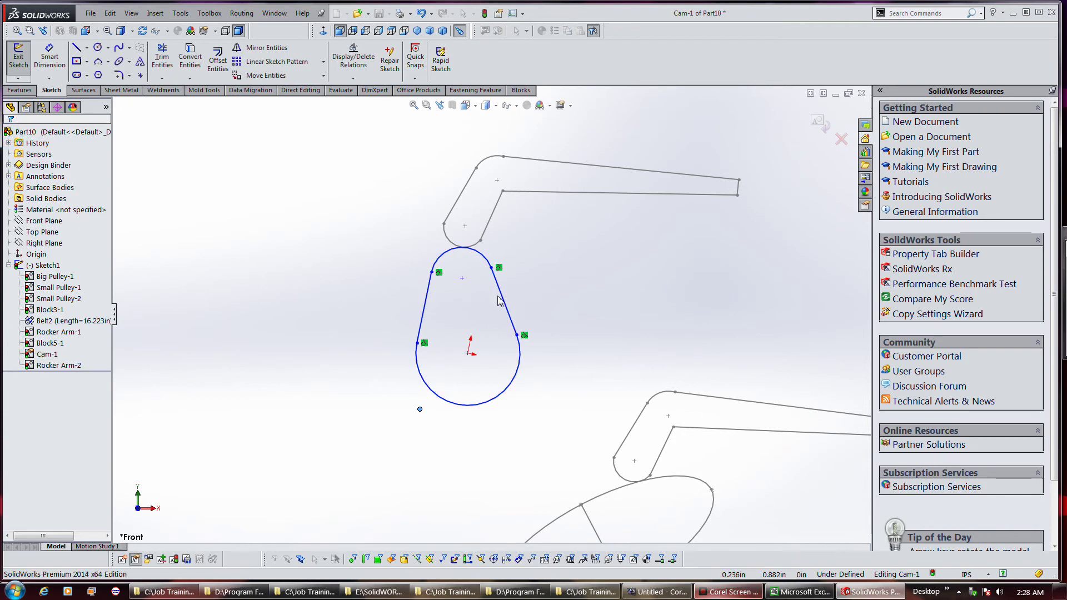
Step: Exit the Cam block and rotate the cam to about 262°, the rocker arm following
{"action": "left_click", "coordinate": [817, 121]}
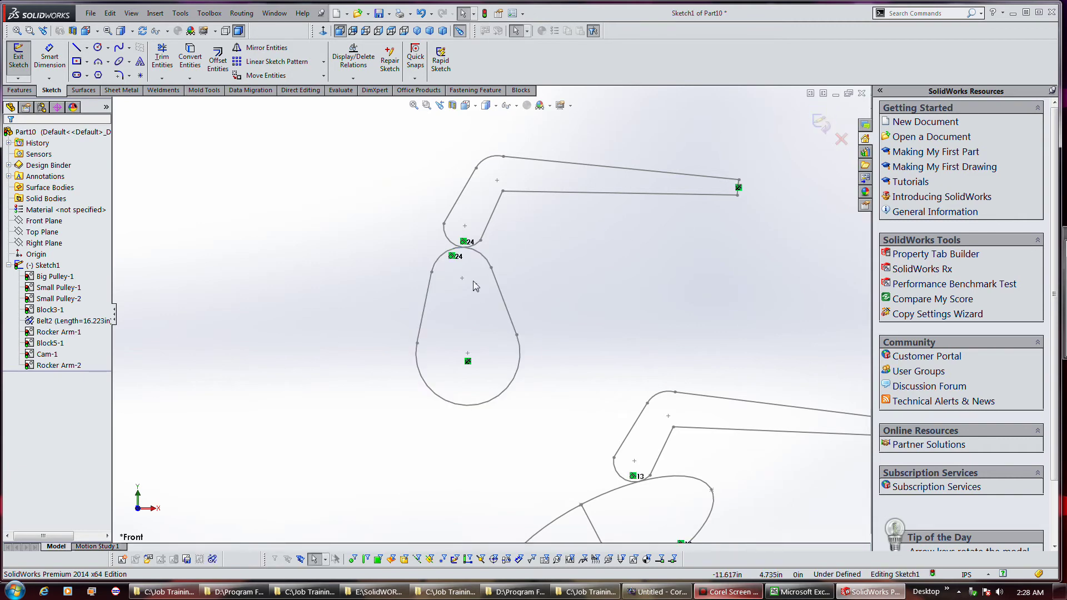
{"action": "left_click_drag", "start_coordinate": [461, 279], "coordinate": [434, 286]}
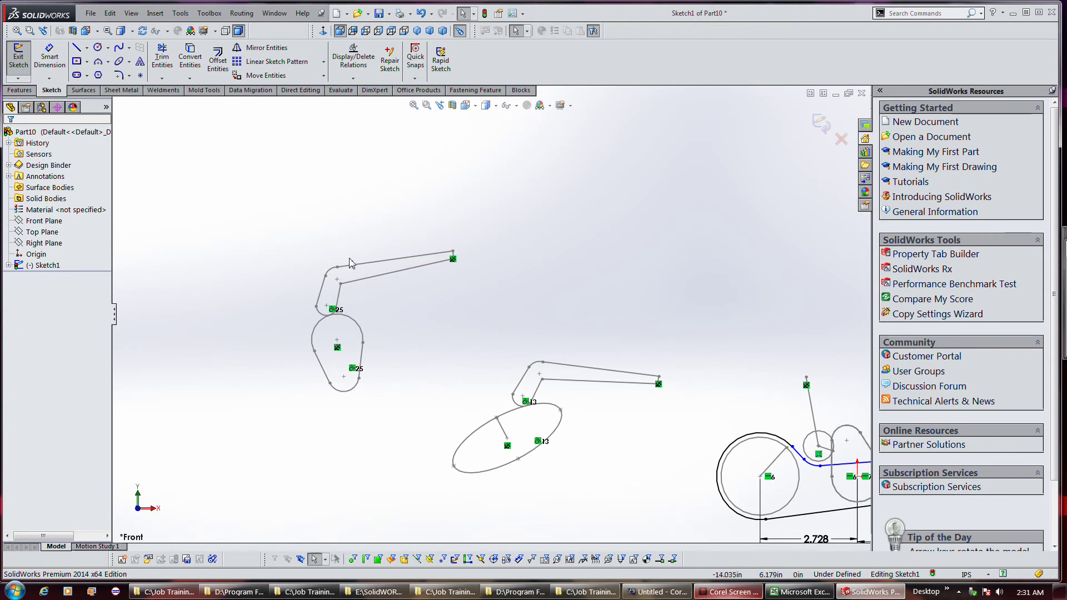
{"action": "left_click", "coordinate": [344, 380]}
{"action": "left_click_drag", "start_coordinate": [344, 379], "coordinate": [387, 334]}
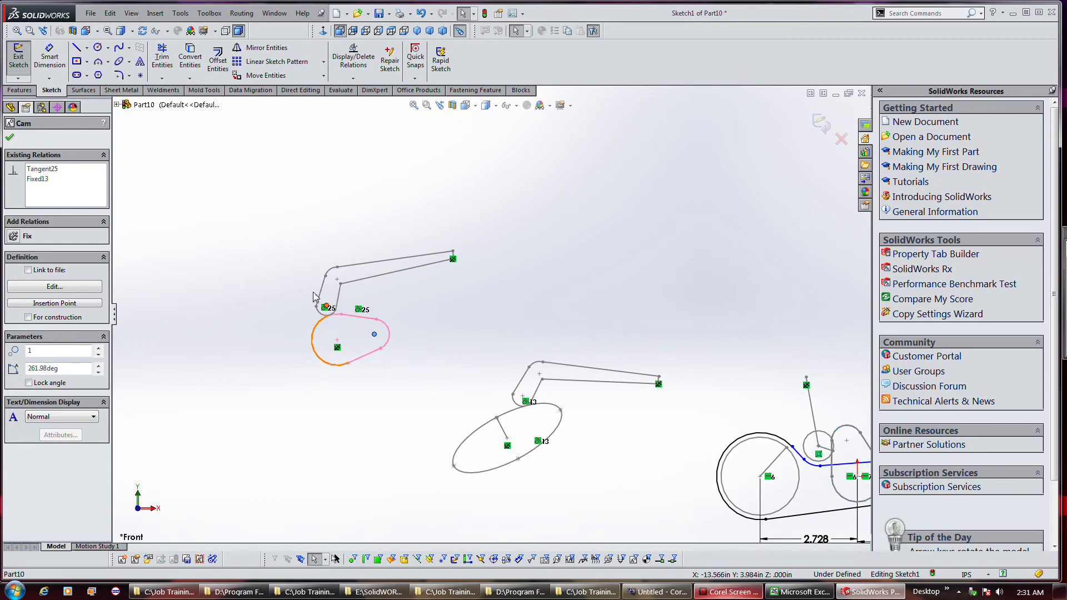
{"action": "left_click", "coordinate": [278, 272]}
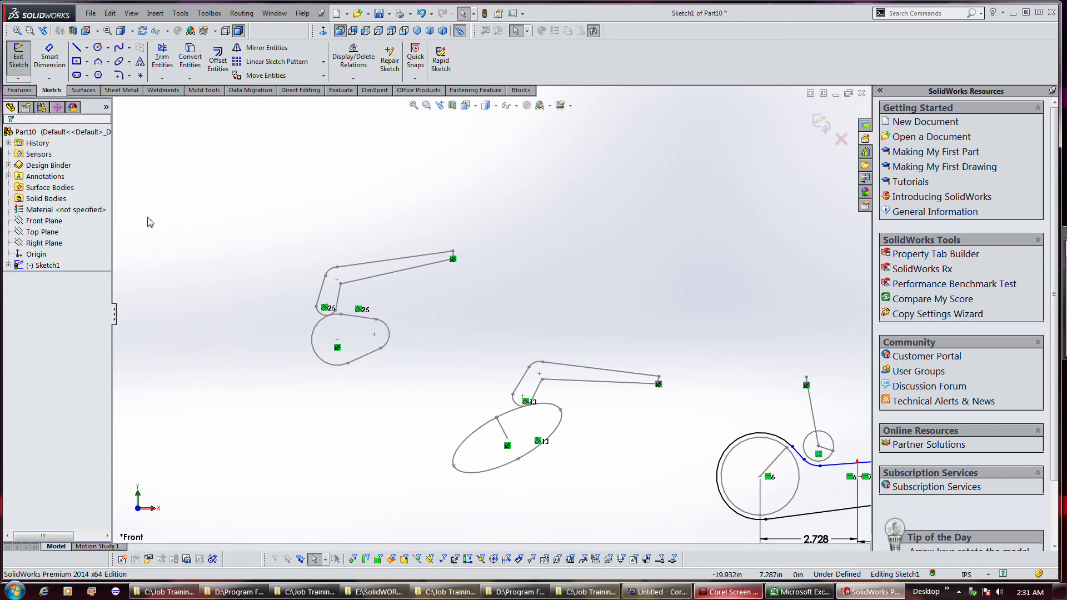
Step: Insert a new Cam block and a Rocker Arm block resting on its top
{"action": "left_click", "coordinate": [149, 560]}
{"action": "left_click", "coordinate": [22, 223]}
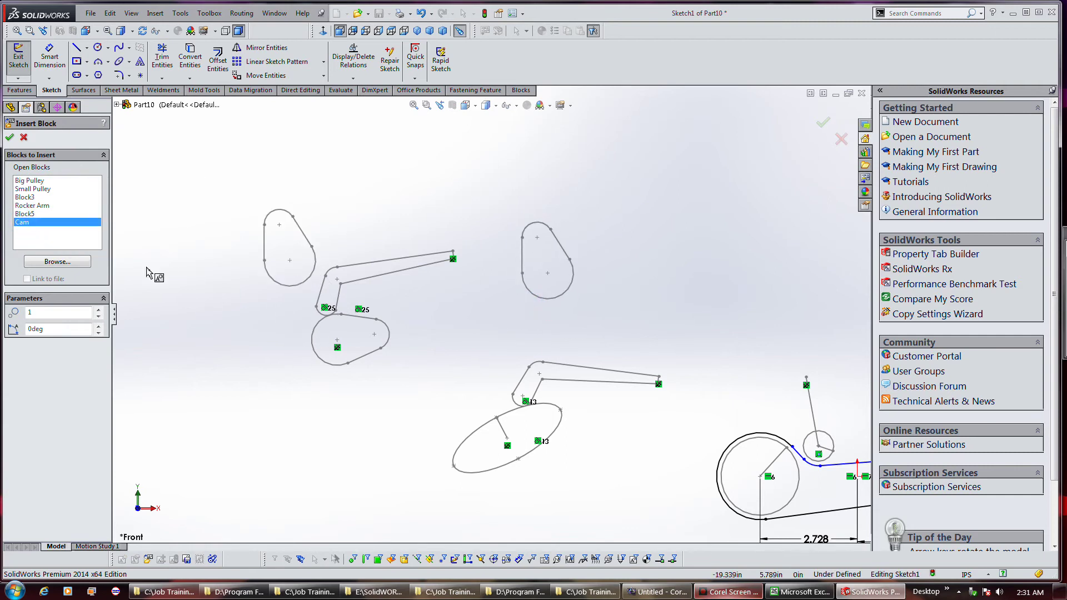
{"action": "left_click", "coordinate": [32, 206]}
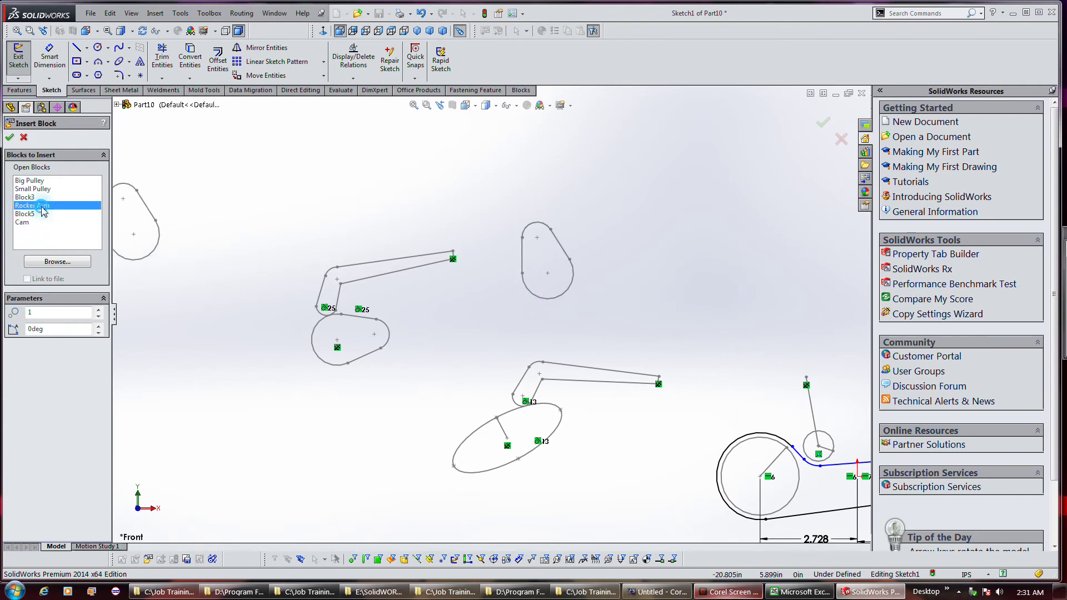
{"action": "left_click", "coordinate": [529, 214]}
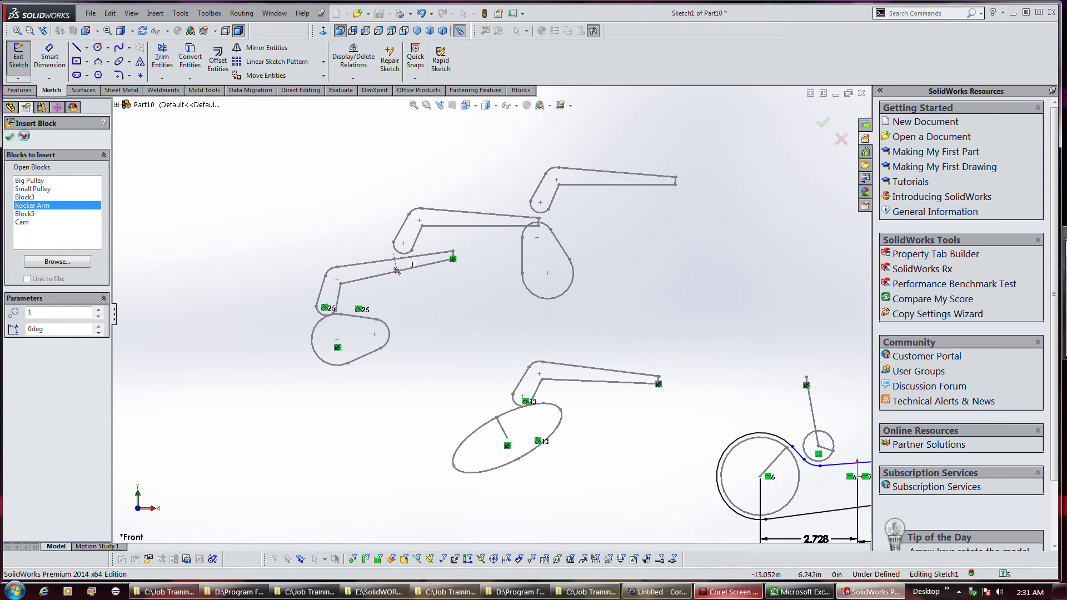
{"action": "left_click", "coordinate": [10, 138]}
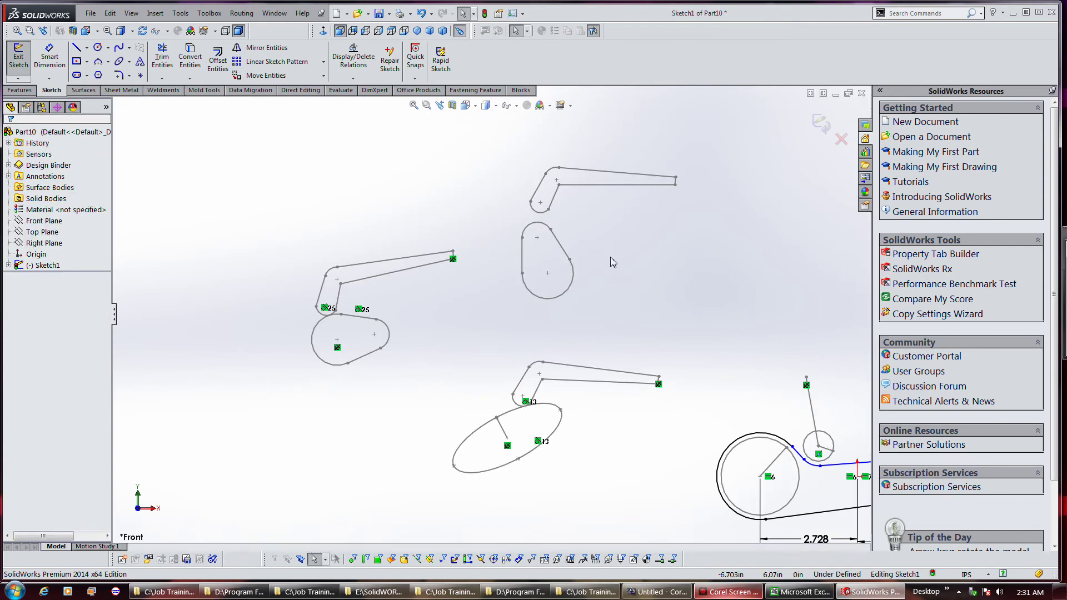
Step: Fix both the new Rocker Arm block and the new Cam block in place
{"action": "right_click", "coordinate": [674, 191]}
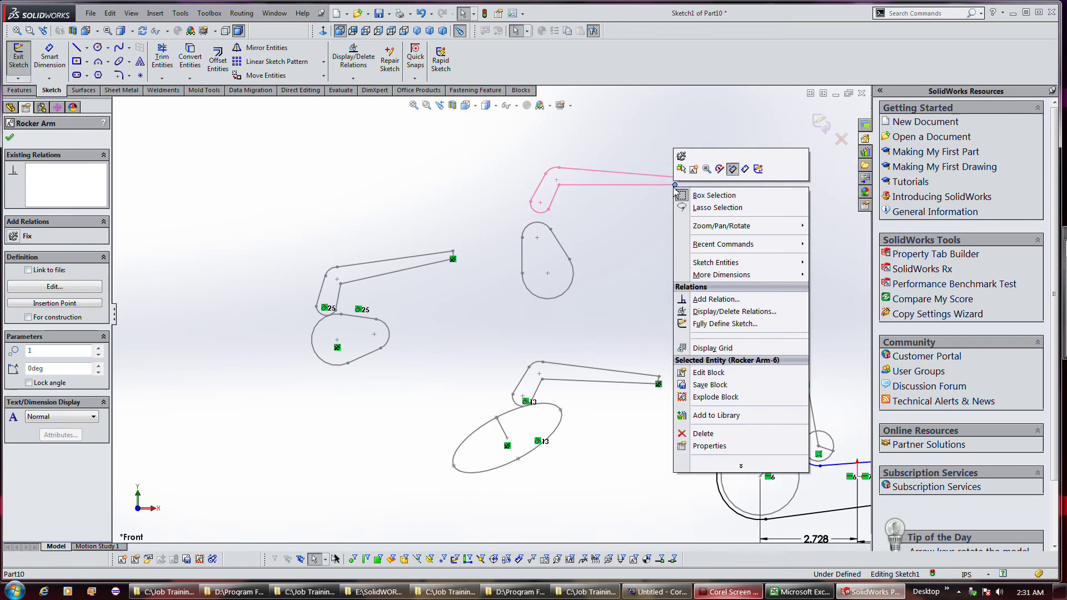
{"action": "left_click", "coordinate": [683, 172]}
{"action": "right_click", "coordinate": [548, 266]}
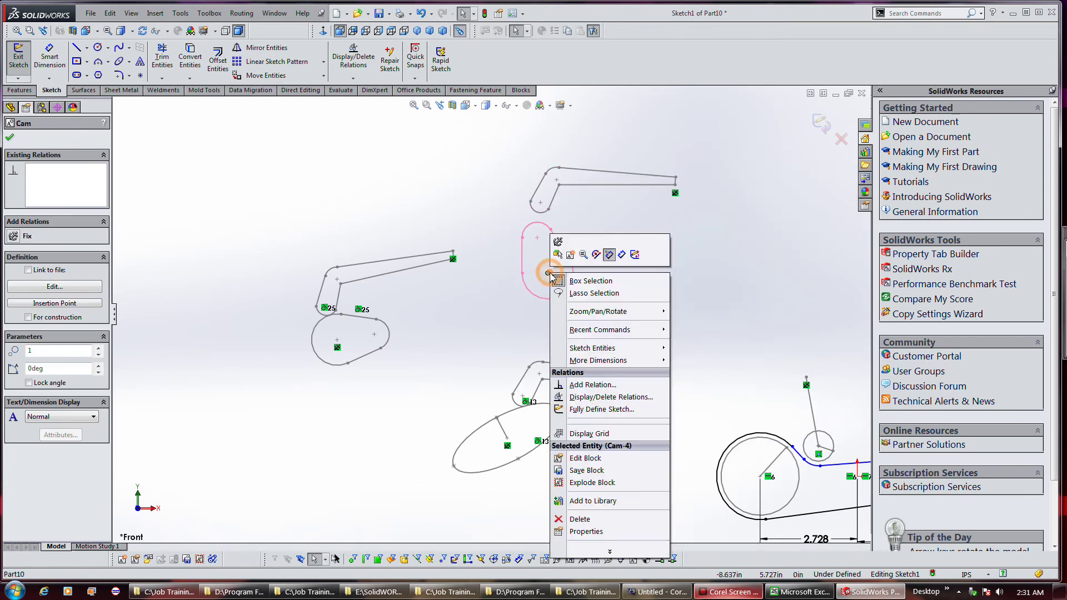
{"action": "left_click", "coordinate": [553, 244]}
{"action": "left_click", "coordinate": [581, 220]}
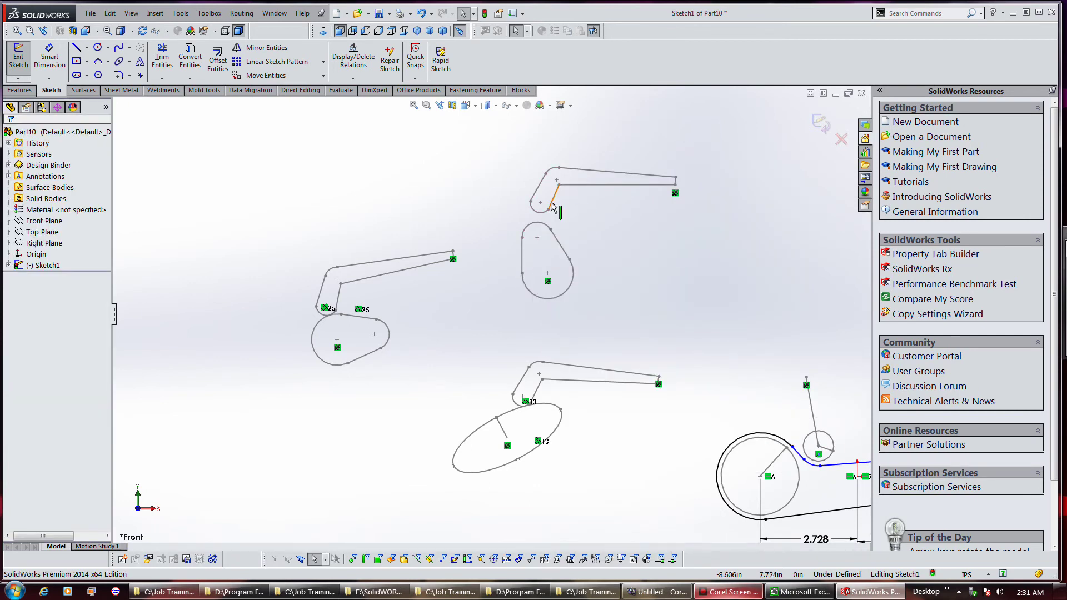
Step: Make the new rocker arm's end arc tangent to the cam outline
{"action": "left_click", "coordinate": [540, 204]}
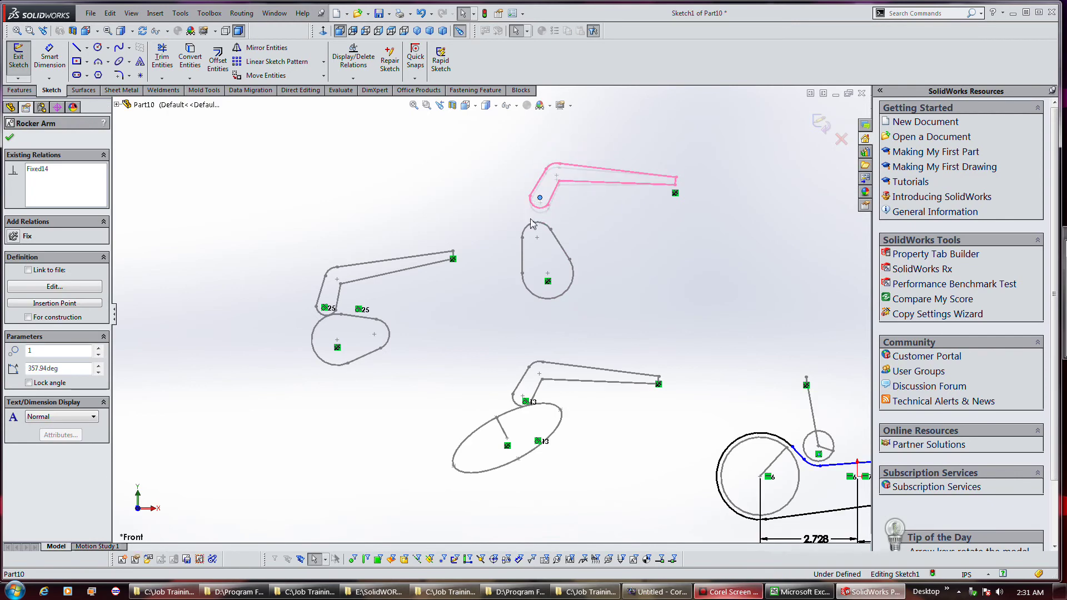
{"action": "left_click", "coordinate": [538, 241]}
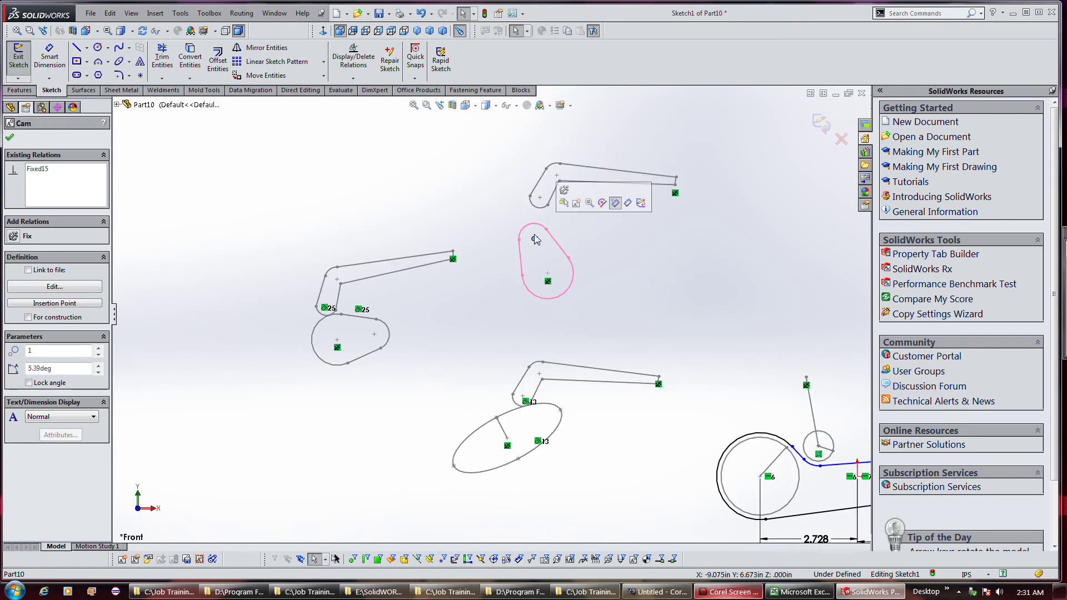
{"action": "left_click", "coordinate": [600, 225]}
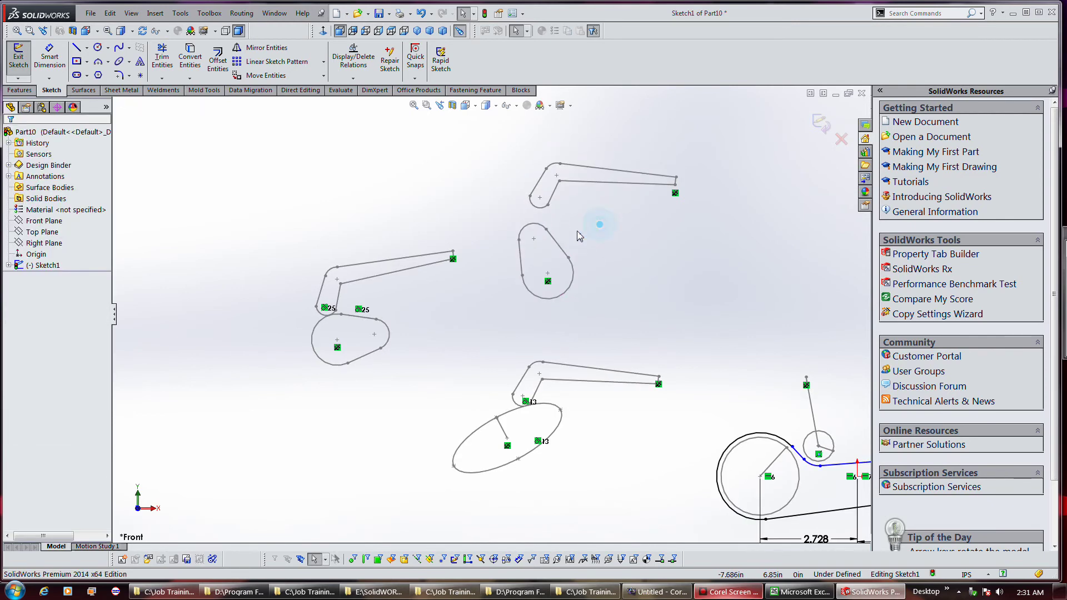
{"action": "left_click", "coordinate": [535, 227]}
{"action": "left_click", "coordinate": [538, 214]}
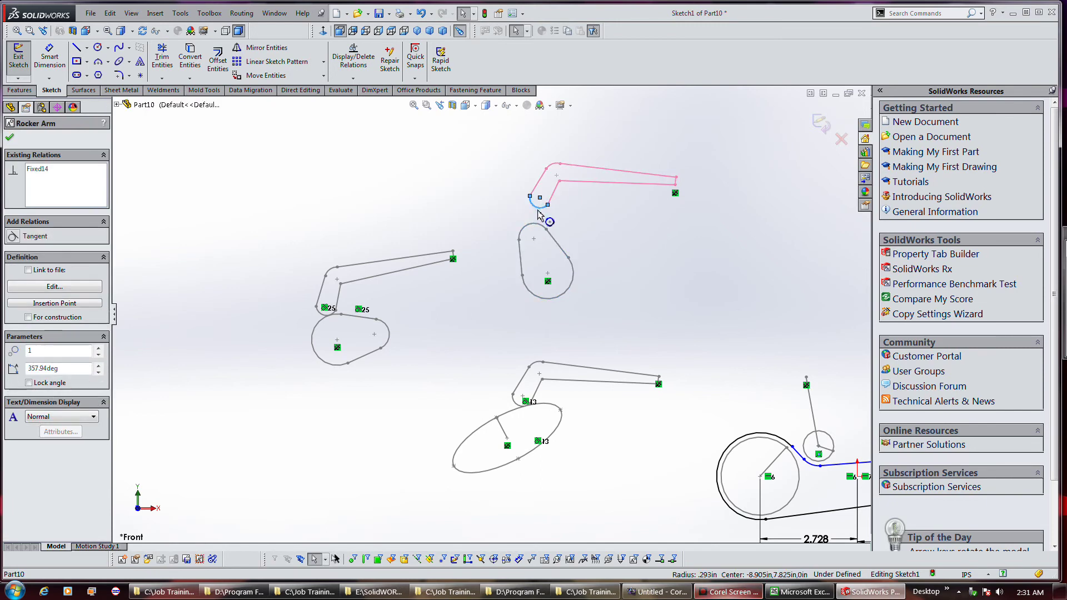
{"action": "left_click", "coordinate": [532, 228], "text": "ctrl"}
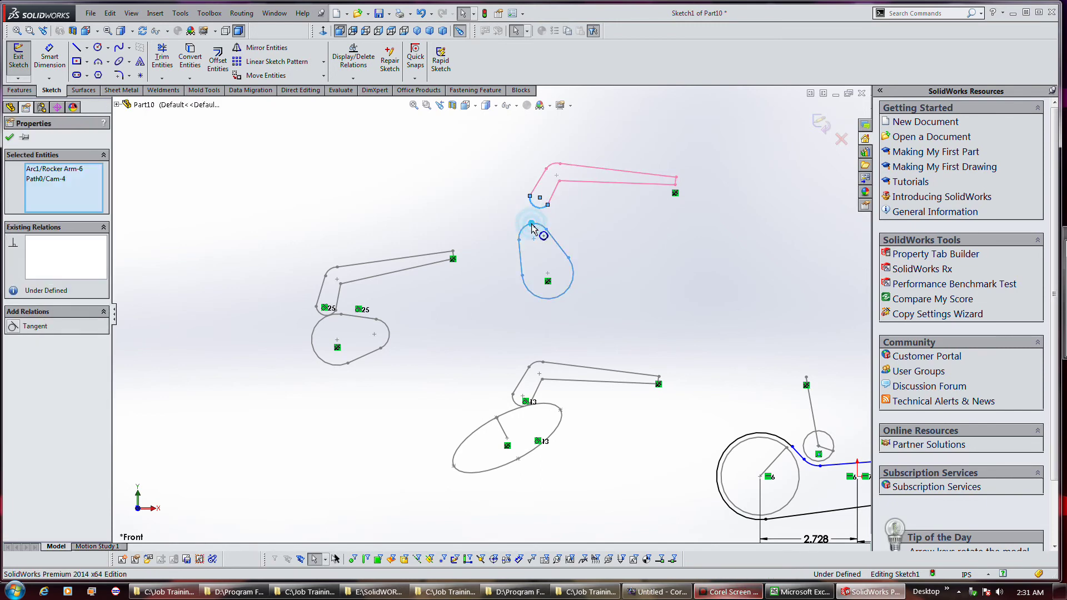
{"action": "left_click", "coordinate": [562, 178]}
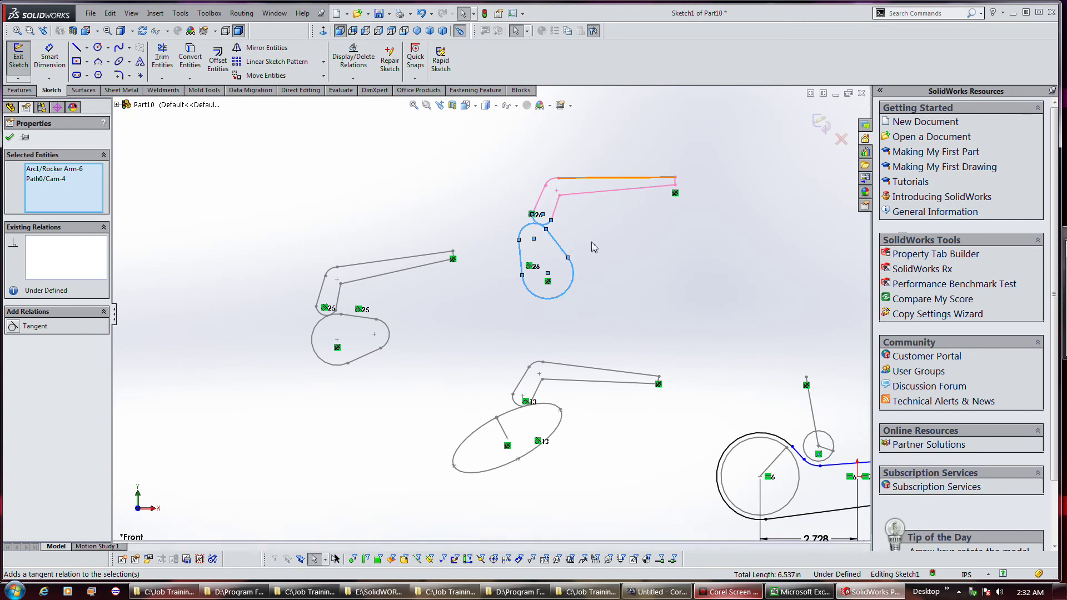
Step: Rotate the cam, then sketch a small 45° block outline beside the rocker arm
{"action": "left_click_drag", "start_coordinate": [515, 257], "coordinate": [503, 281]}
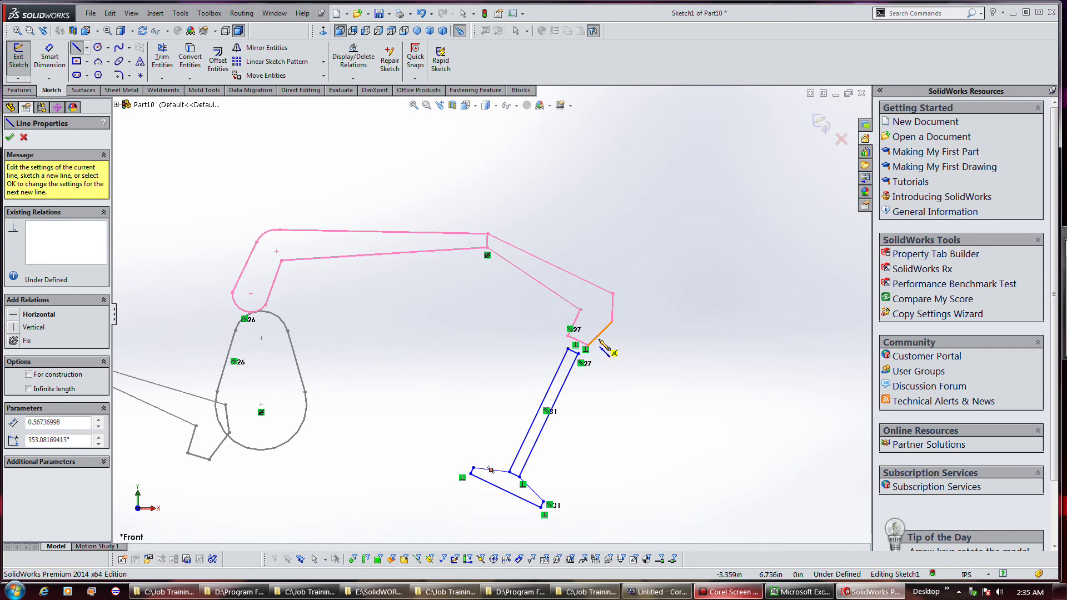
{"action": "left_click", "coordinate": [599, 351]}
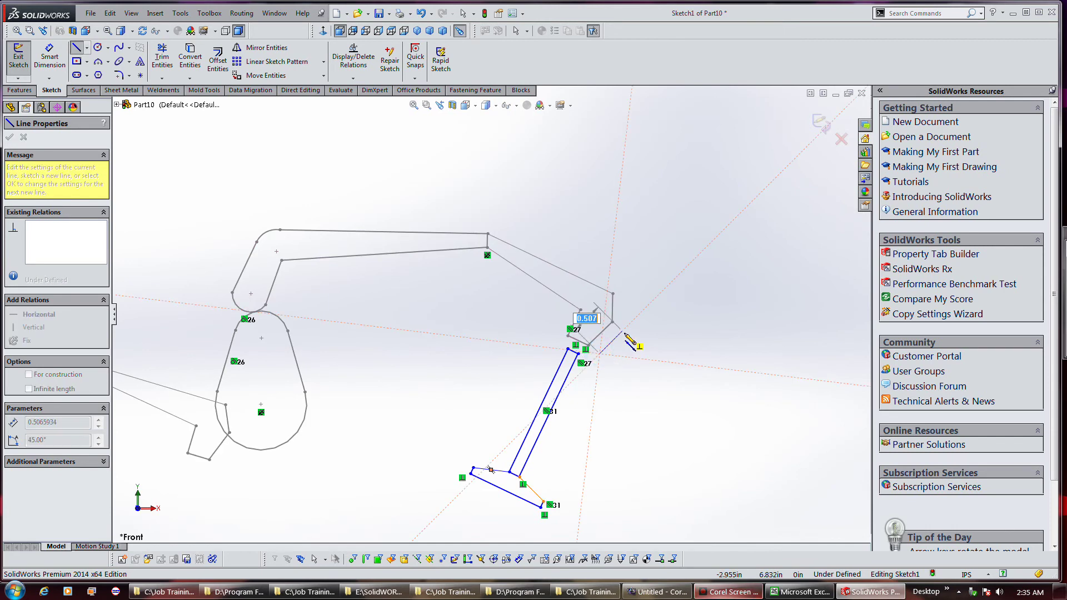
{"action": "left_click", "coordinate": [622, 332]}
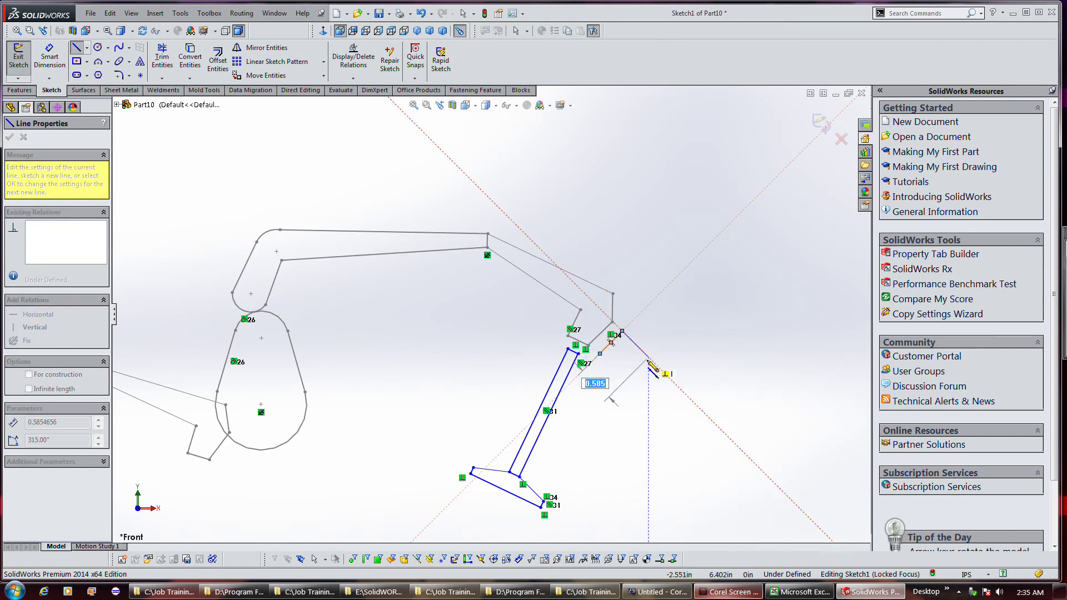
{"action": "left_click", "coordinate": [669, 376]}
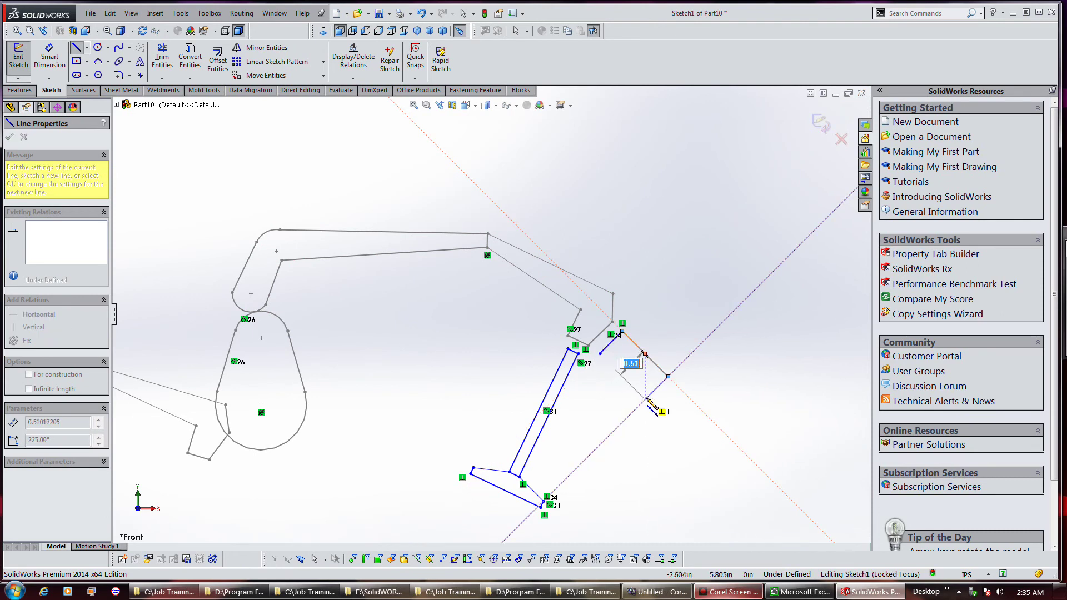
{"action": "left_click", "coordinate": [644, 400]}
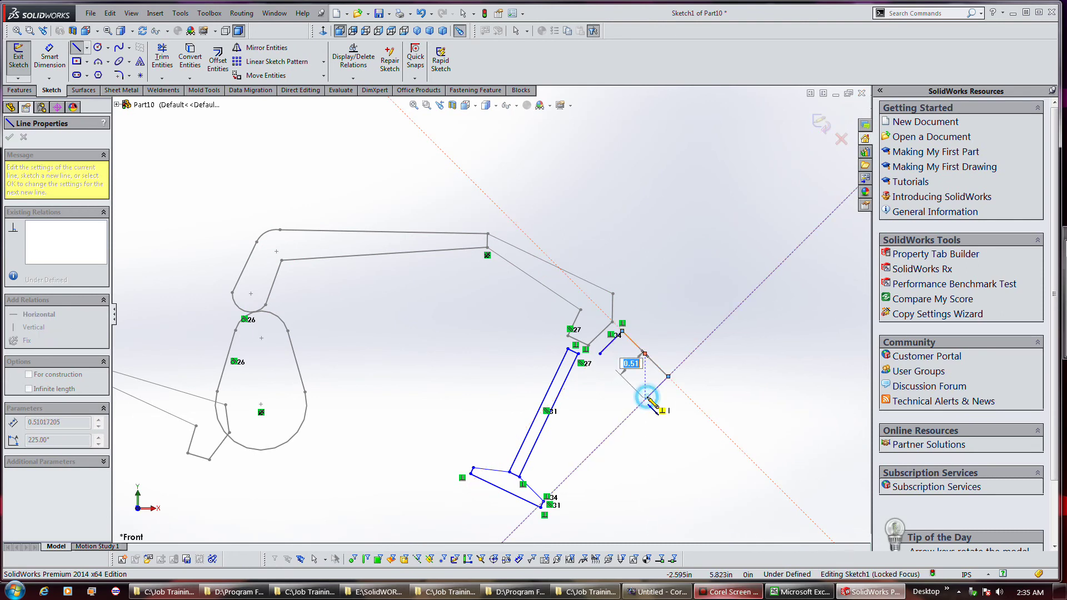
{"action": "left_click", "coordinate": [603, 356]}
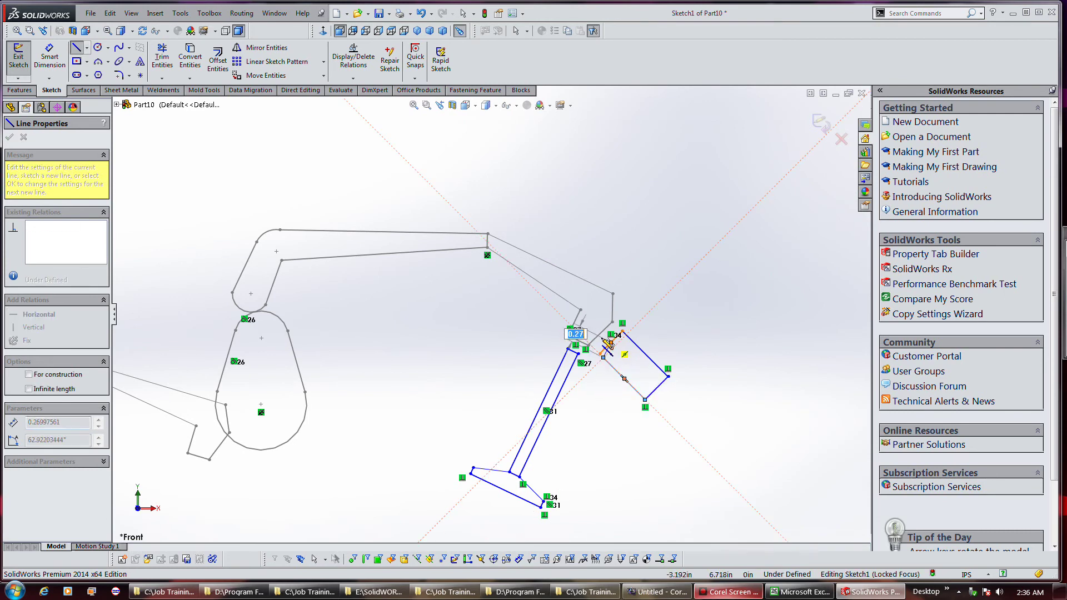
Step: Draw extra lines rising from the block, parallel to the rocker arm, and a long line above it
{"action": "left_click", "coordinate": [628, 293]}
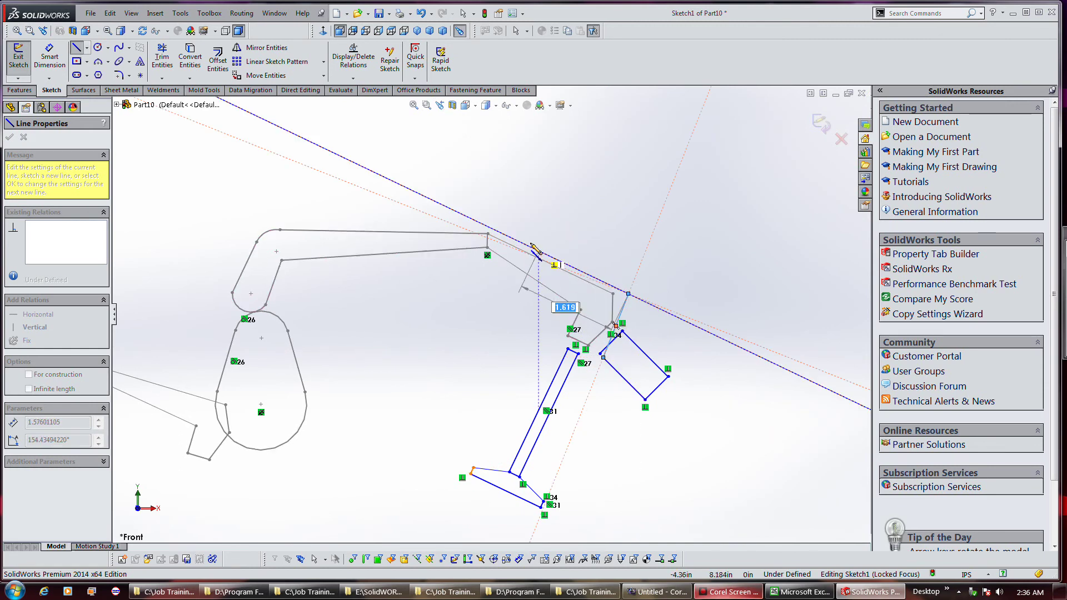
{"action": "left_click", "coordinate": [489, 224]}
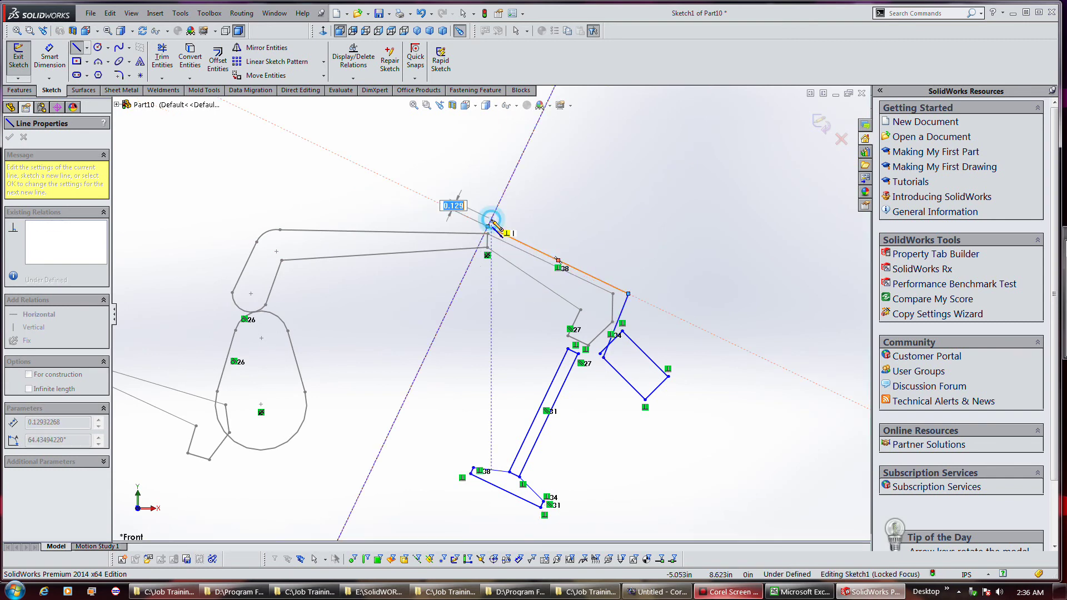
{"action": "left_click", "coordinate": [643, 291]}
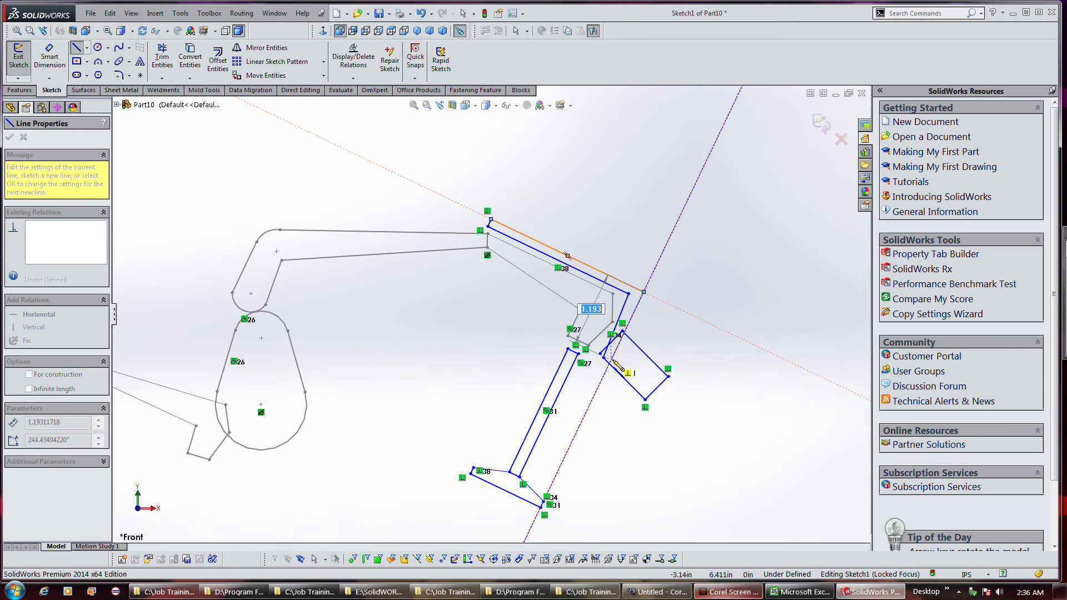
{"action": "left_click", "coordinate": [602, 354]}
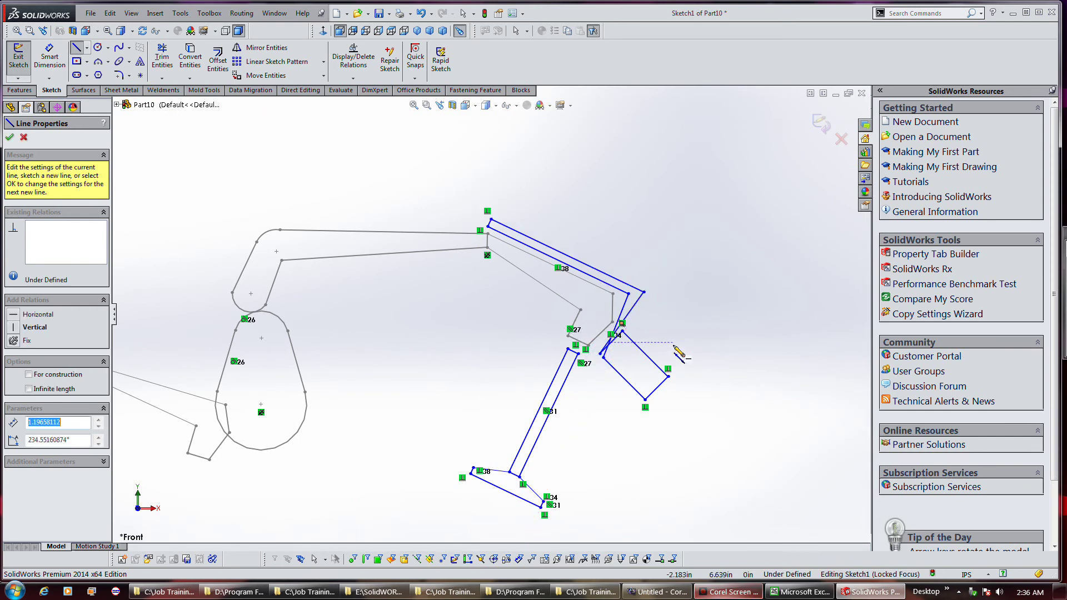
{"action": "right_click", "coordinate": [692, 305]}
{"action": "left_click", "coordinate": [672, 230]}
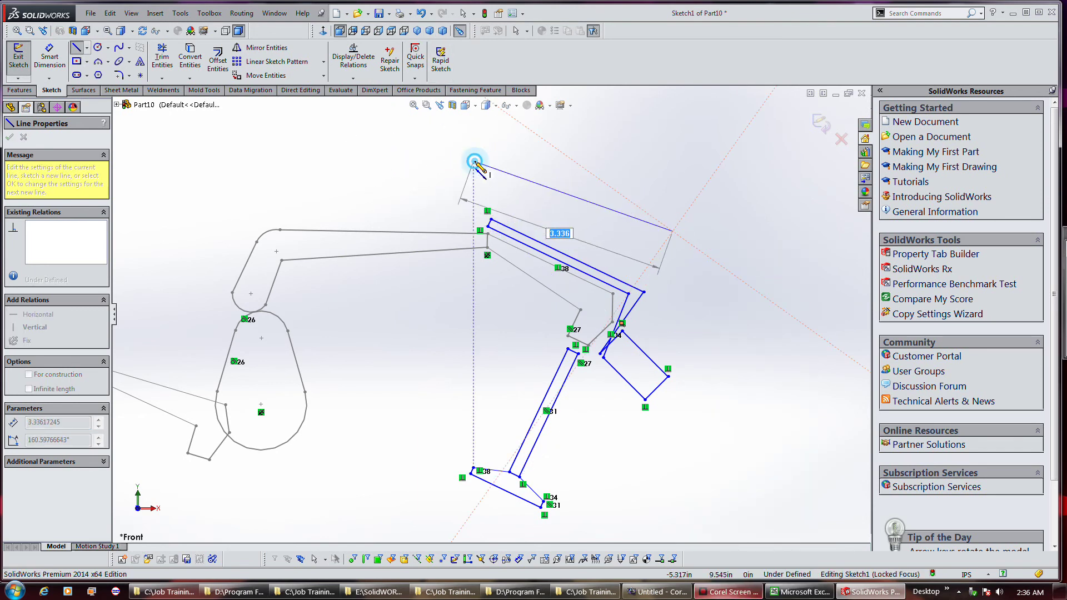
{"action": "left_click", "coordinate": [473, 161]}
Step: Undo repeatedly to remove the long top line, extra lines and the right-hand rectangle
{"action": "left_click", "coordinate": [421, 13]}
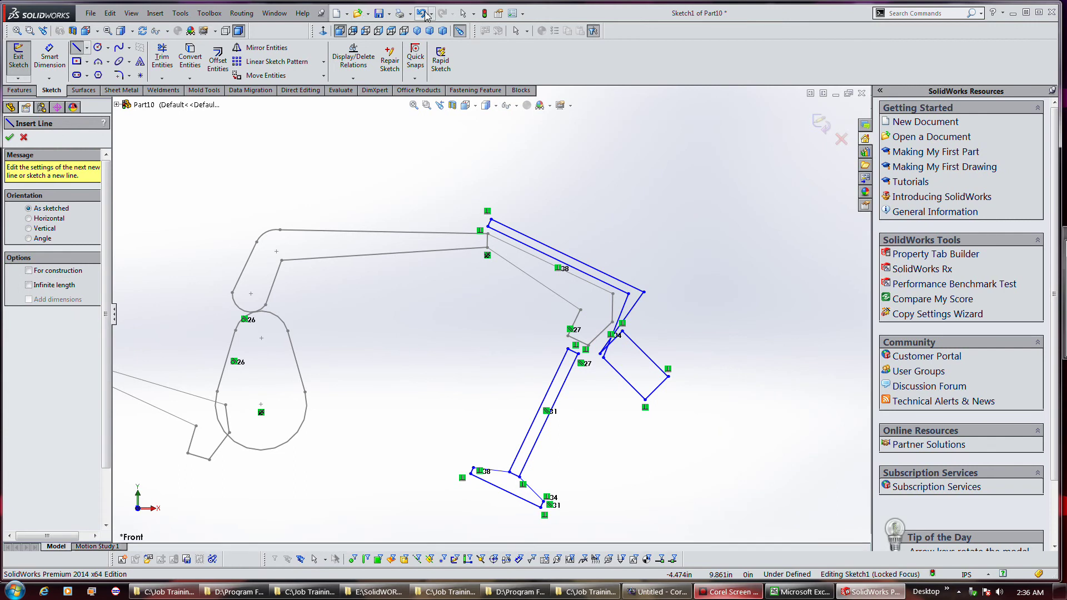
{"action": "left_click", "coordinate": [422, 13]}
{"action": "left_click", "coordinate": [424, 14]}
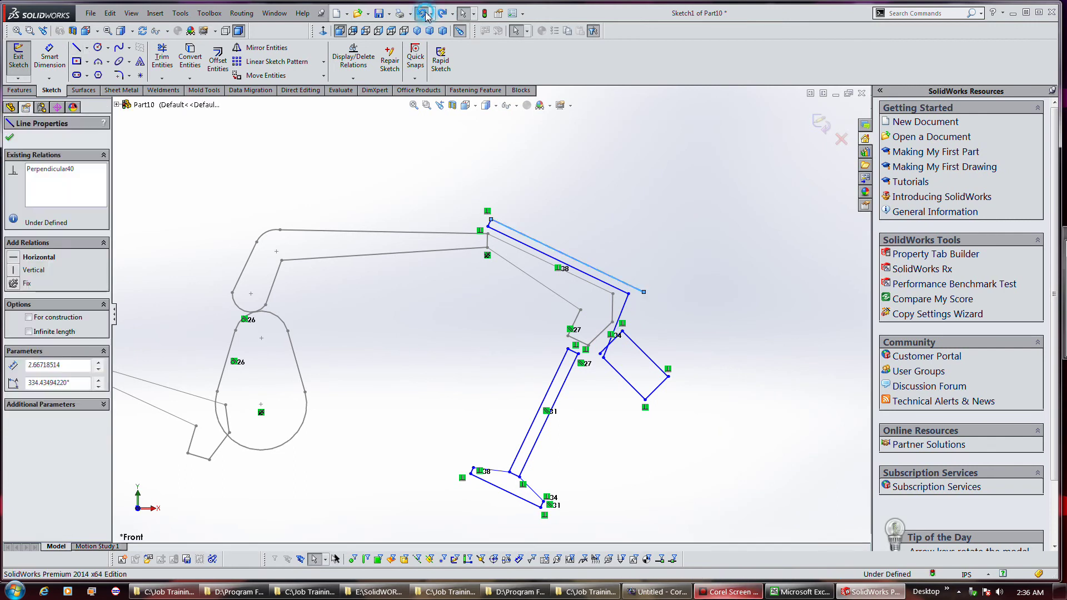
{"action": "left_click", "coordinate": [422, 13]}
{"action": "left_click", "coordinate": [421, 13]}
{"action": "left_click", "coordinate": [422, 14]}
{"action": "left_click", "coordinate": [422, 13]}
{"action": "left_click", "coordinate": [422, 13]}
{"action": "left_click", "coordinate": [424, 13]}
{"action": "left_click", "coordinate": [424, 14]}
{"action": "left_click", "coordinate": [423, 13]}
{"action": "left_click", "coordinate": [424, 13]}
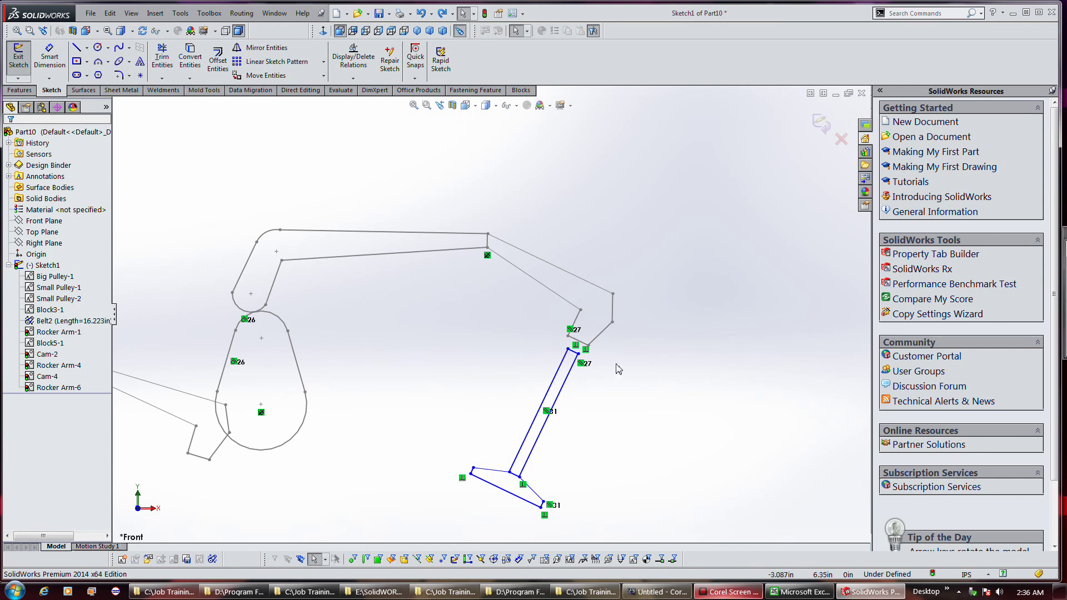
Step: Select the plunger block's orange edge line with the dashed centreline and apply Collinear
{"action": "scroll", "coordinate": [611, 372], "scroll_direction": "down", "scroll_amount": 2}
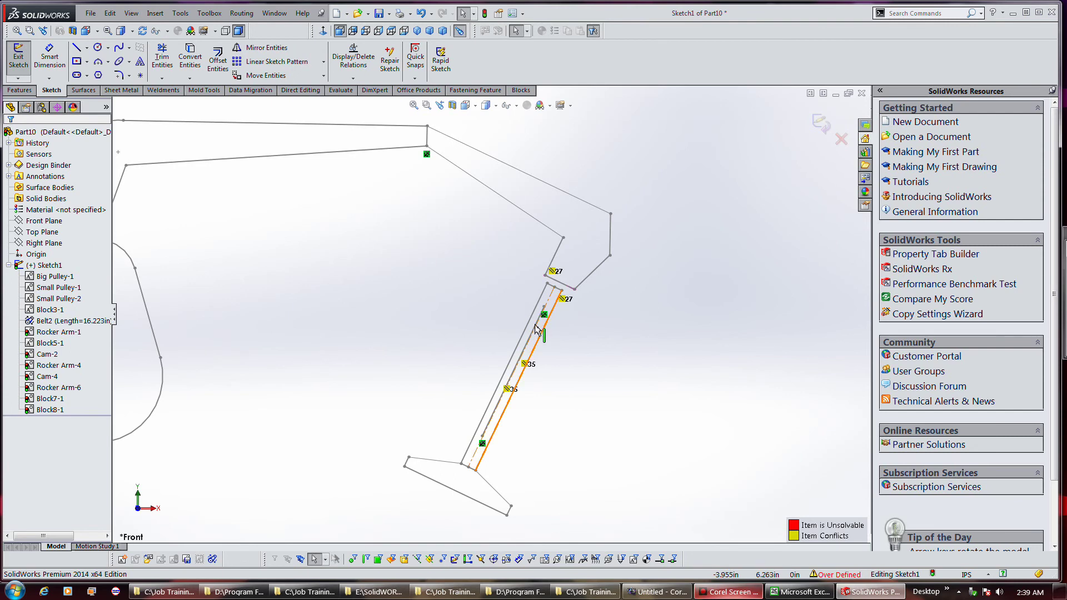
{"action": "left_click", "coordinate": [537, 328]}
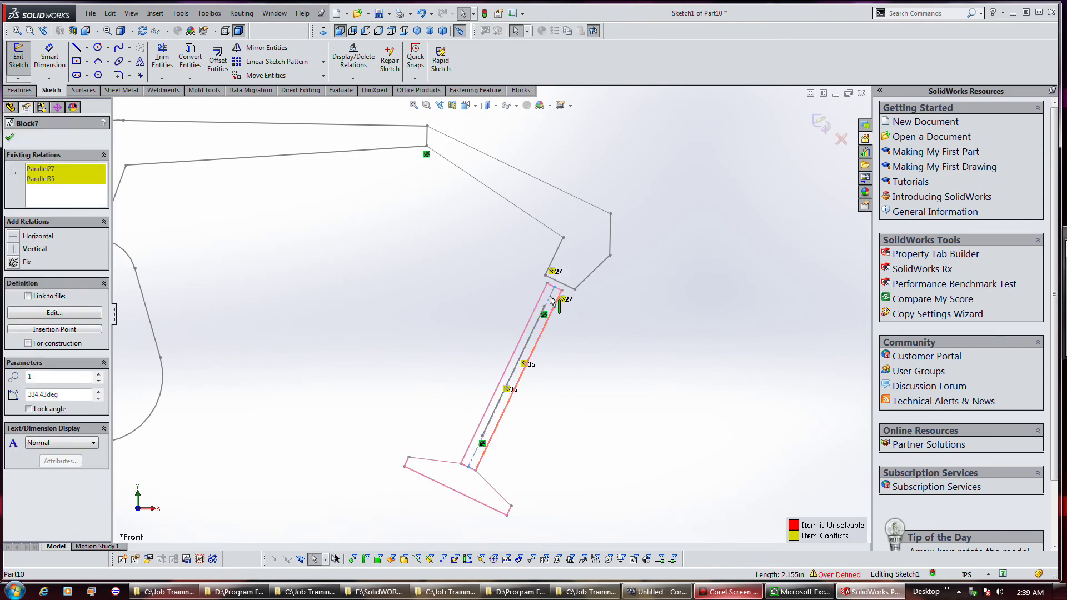
{"action": "left_click", "coordinate": [552, 300]}
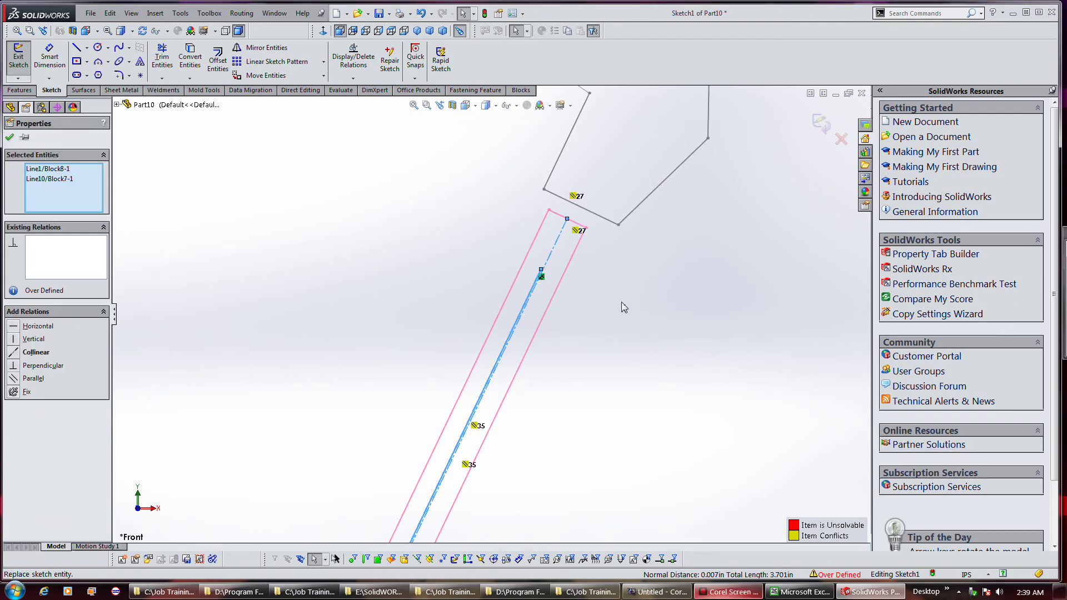
{"action": "left_click", "coordinate": [539, 300]}
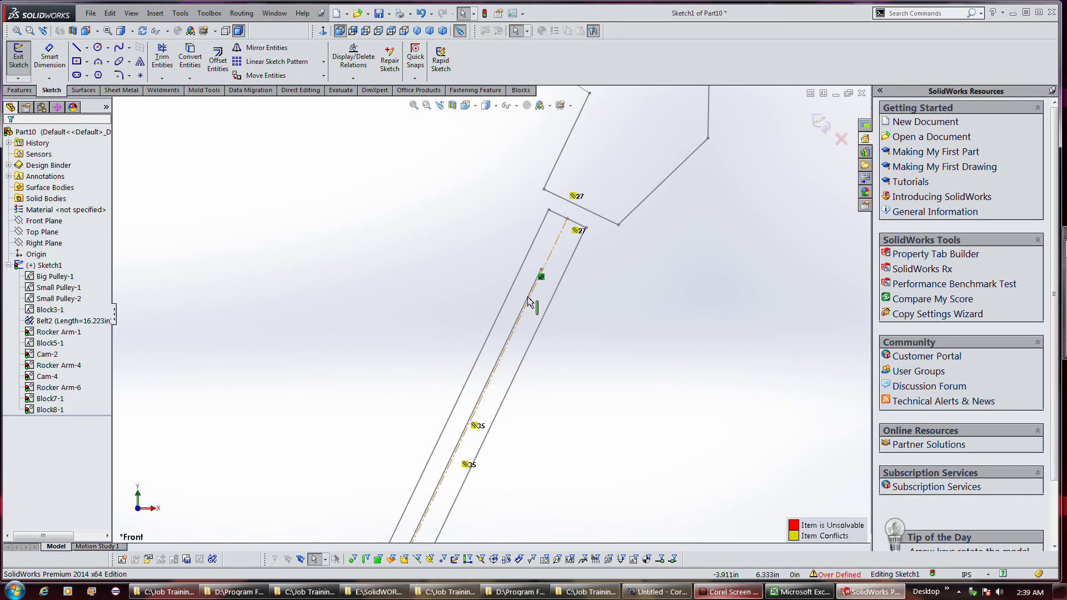
{"action": "left_click", "coordinate": [530, 297]}
{"action": "left_click", "coordinate": [552, 246], "text": "ctrl"}
{"action": "left_click", "coordinate": [609, 202]}
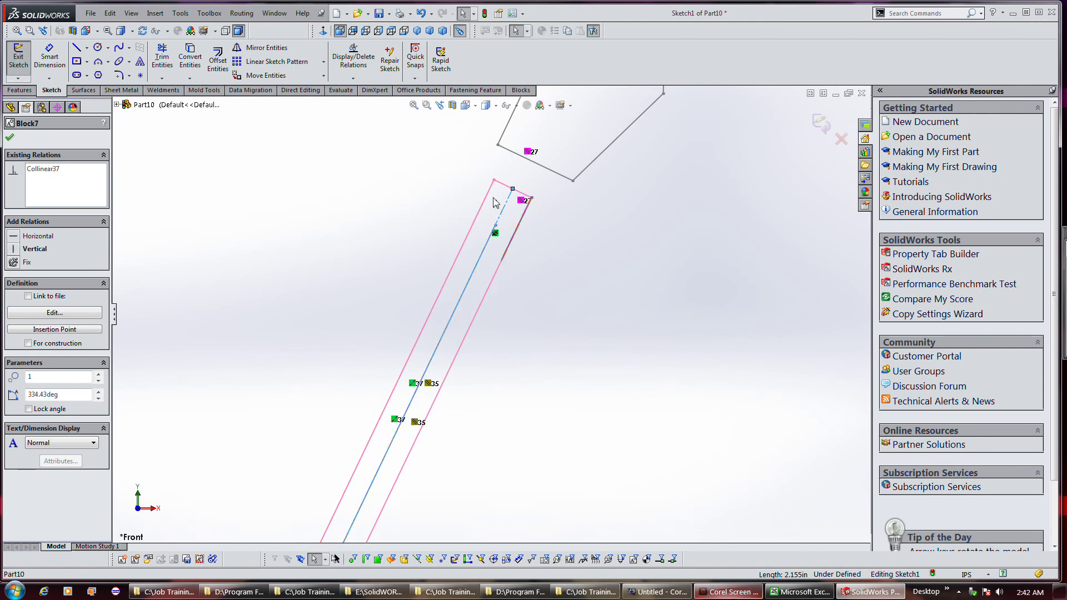
{"action": "scroll", "coordinate": [496, 203], "scroll_direction": "down", "scroll_amount": 2}
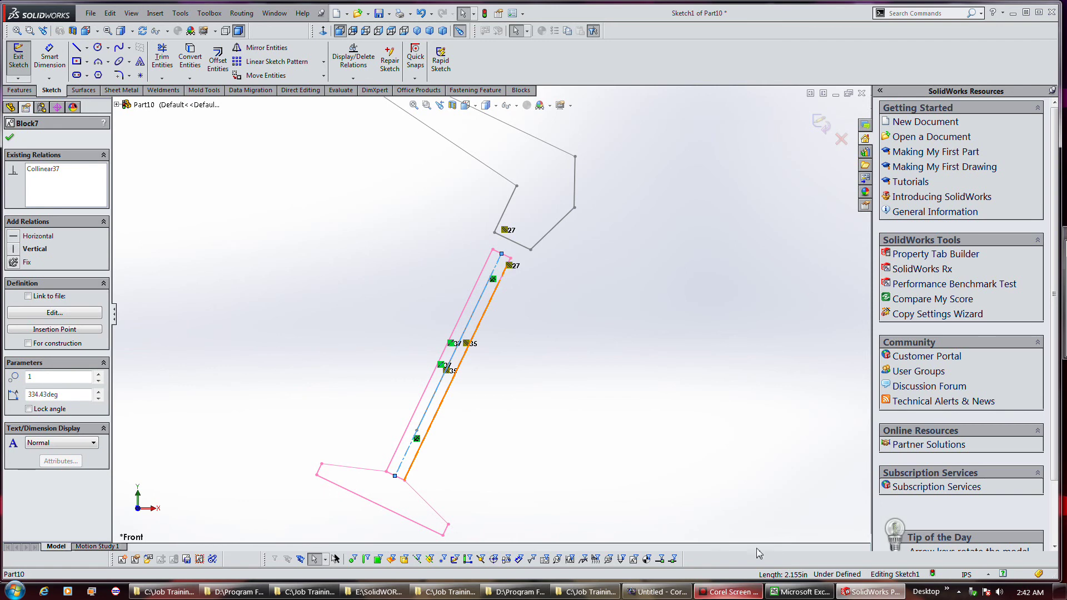
{"action": "key", "text": "Escape"}
{"action": "scroll", "coordinate": [517, 347], "scroll_direction": "down", "scroll_amount": 5}
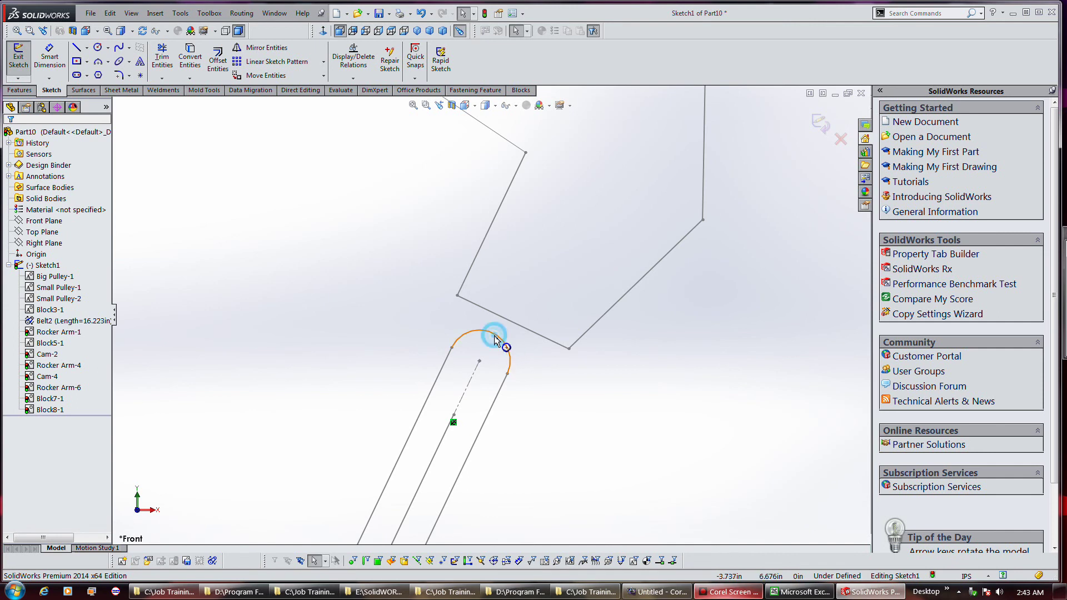
Step: Make Block7's top arc tangent to Rocker Arm-6's lower line, then rotate the cam to 178.19°
{"action": "left_click", "coordinate": [497, 331]}
{"action": "left_click", "coordinate": [509, 324], "text": "ctrl"}
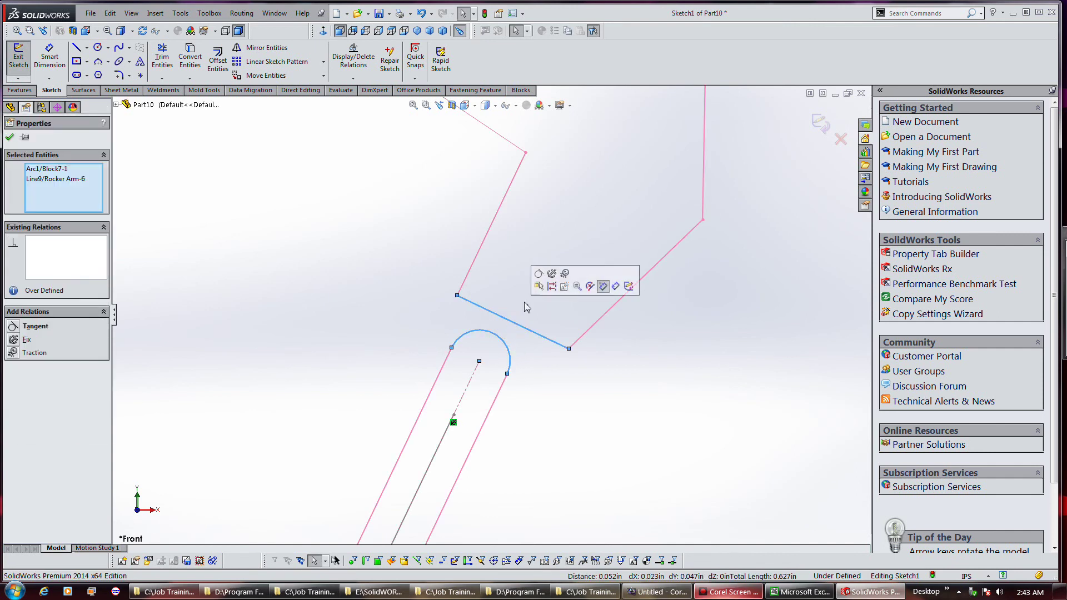
{"action": "left_click", "coordinate": [538, 273]}
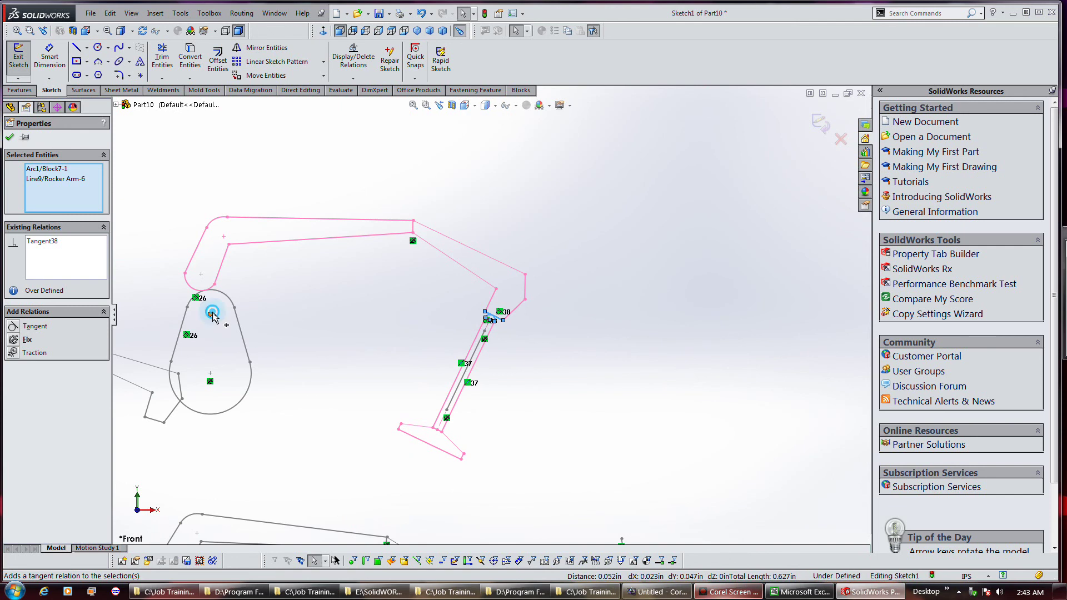
{"action": "left_click_drag", "start_coordinate": [213, 316], "coordinate": [273, 425]}
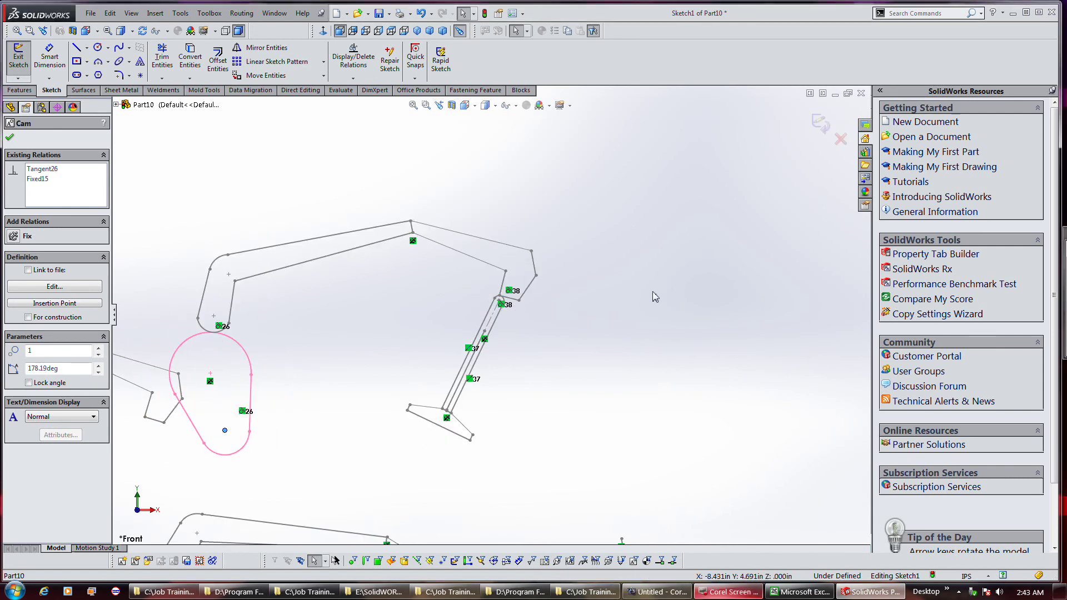
Step: Edit Rocker Arm-6 to move its plunger-end point up, then rotate the cam to 258.67°
{"action": "double_click", "coordinate": [531, 286]}
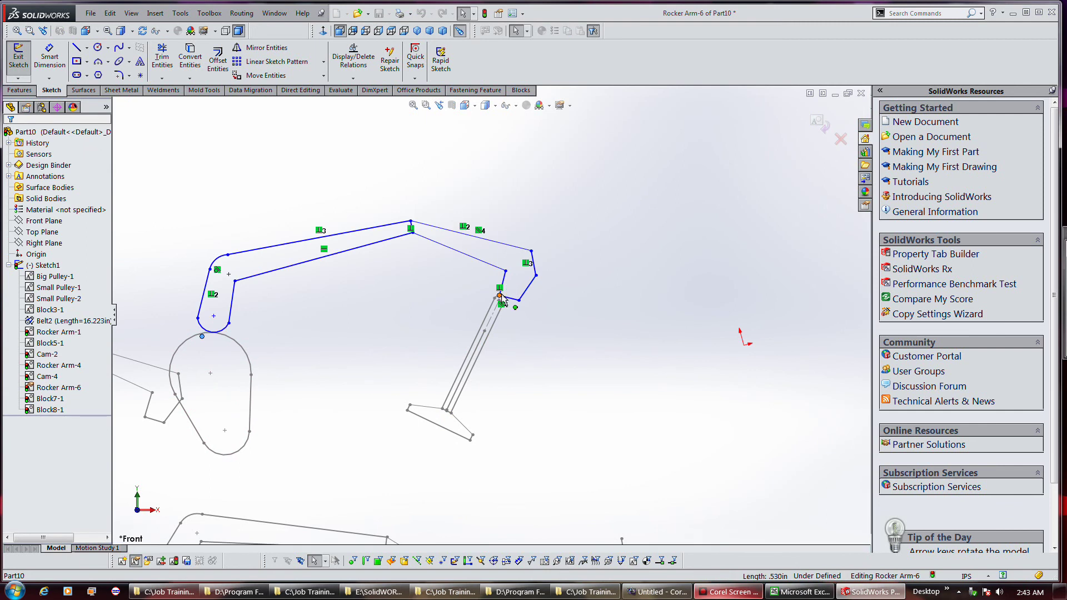
{"action": "left_click_drag", "start_coordinate": [490, 298], "coordinate": [490, 290]}
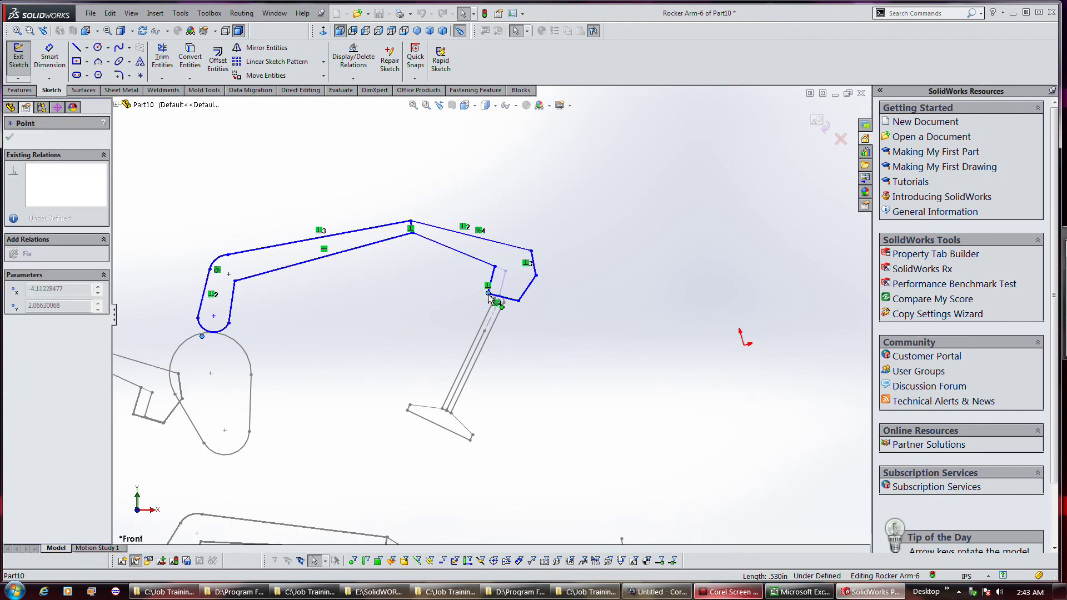
{"action": "left_click_drag", "start_coordinate": [489, 297], "coordinate": [489, 297]}
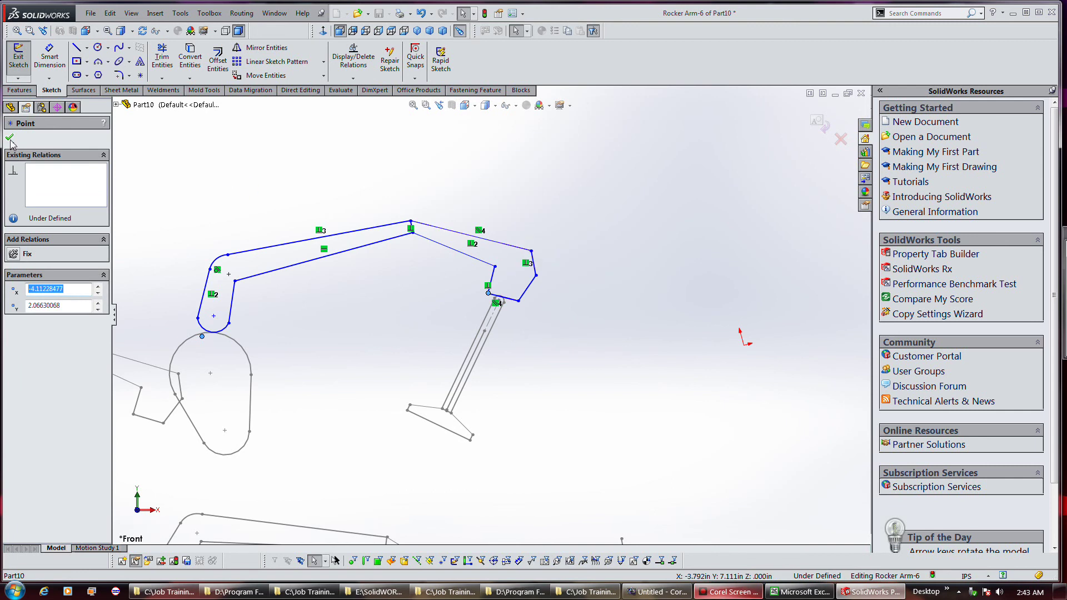
{"action": "left_click", "coordinate": [820, 125]}
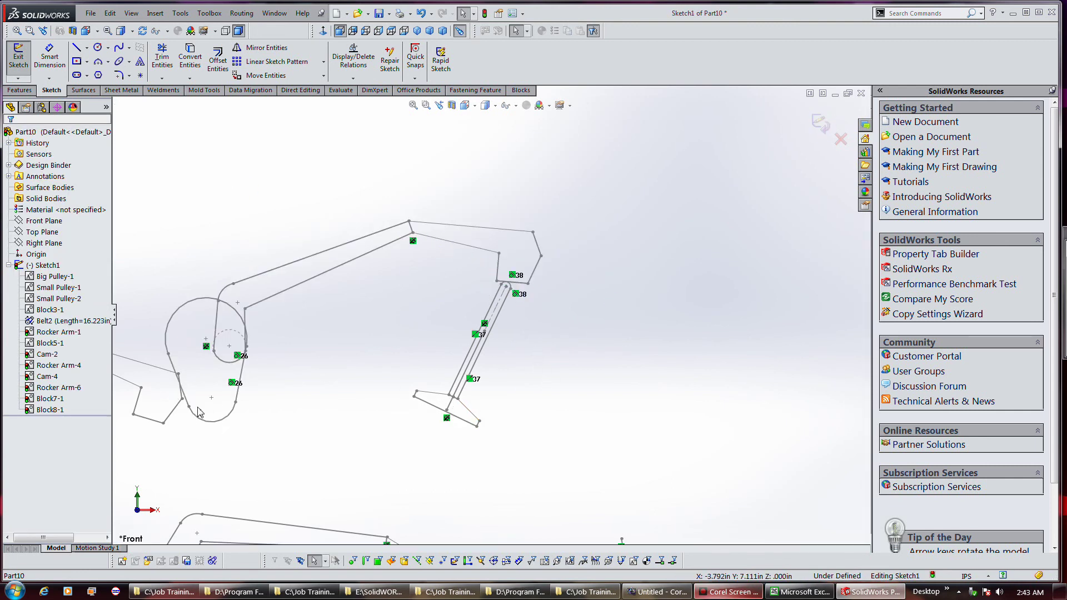
{"action": "left_click_drag", "start_coordinate": [211, 403], "coordinate": [264, 333]}
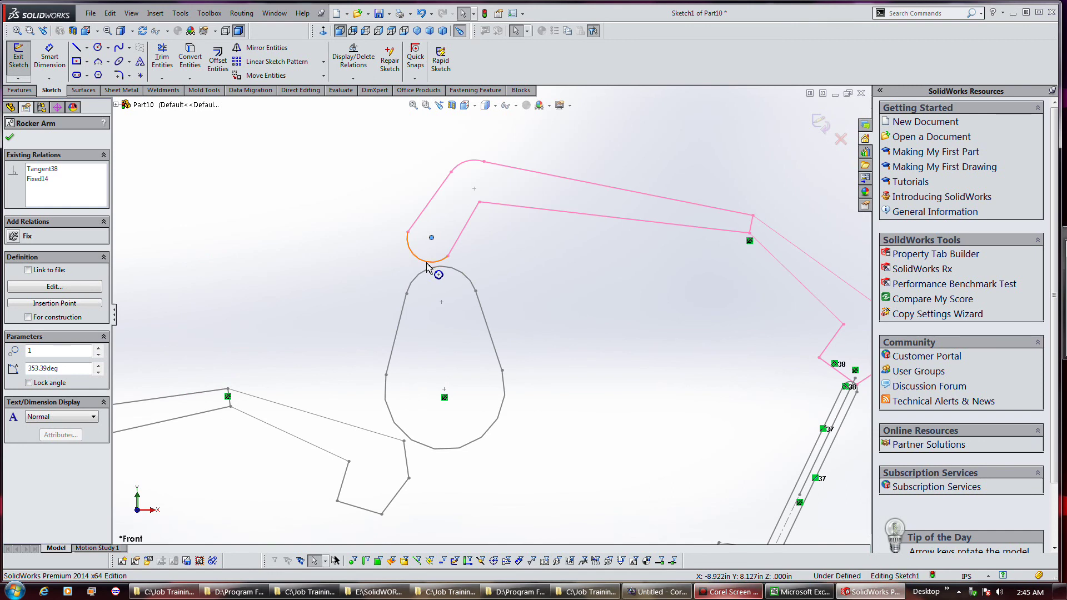
Step: Make Rocker Arm-6's end arc tangent to Cam-4, then turn the cam to 45.19°
{"action": "left_click", "coordinate": [376, 252]}
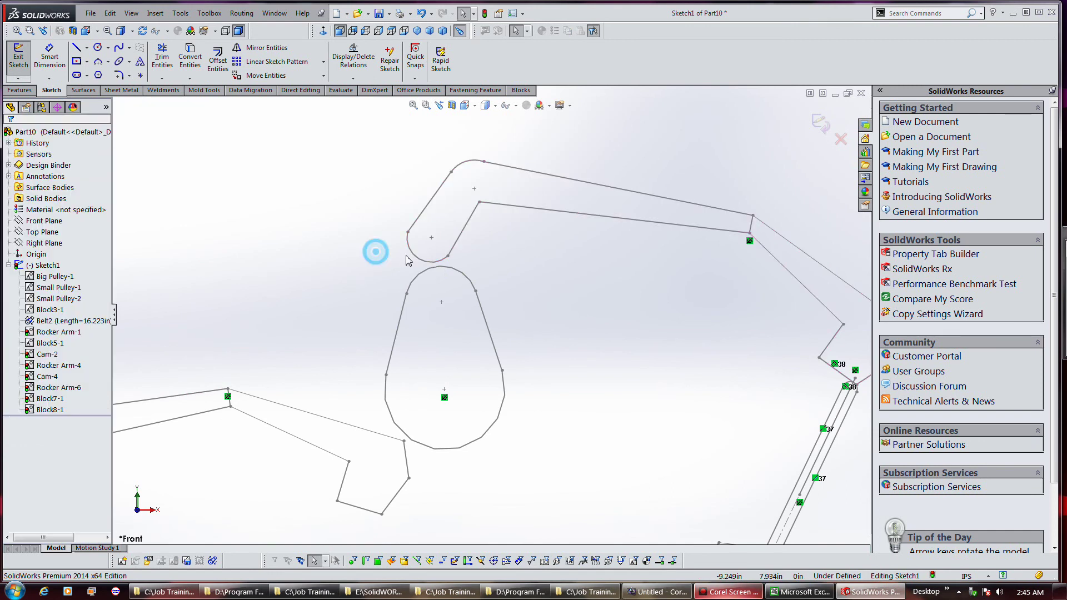
{"action": "left_click", "coordinate": [418, 261]}
{"action": "left_click", "coordinate": [430, 268], "text": "ctrl"}
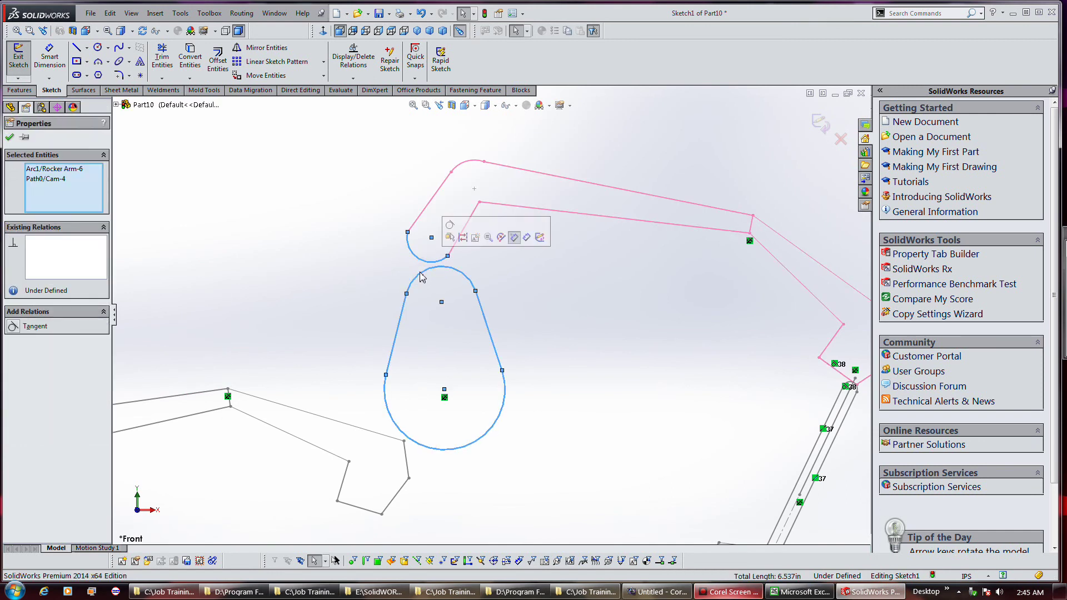
{"action": "left_click", "coordinate": [455, 230]}
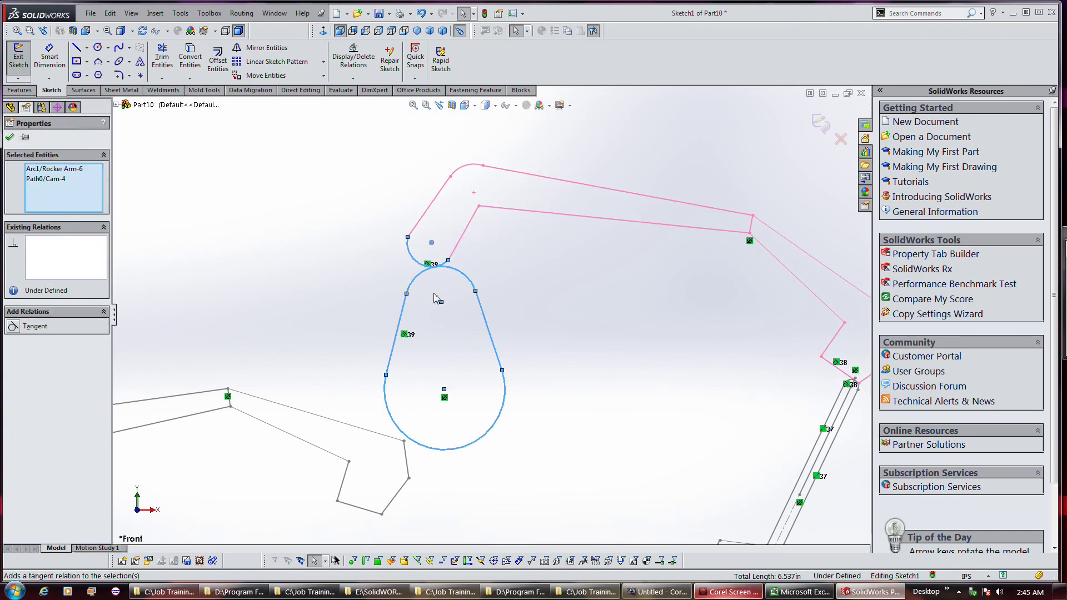
{"action": "scroll", "coordinate": [406, 289], "scroll_direction": "up", "scroll_amount": 3}
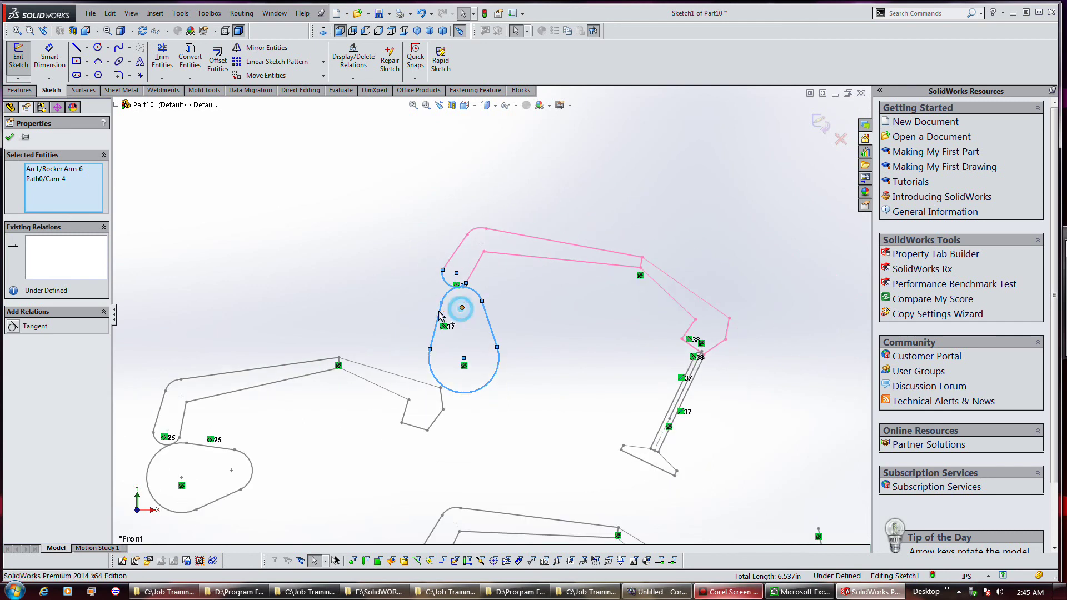
{"action": "left_click_drag", "start_coordinate": [434, 317], "coordinate": [410, 386]}
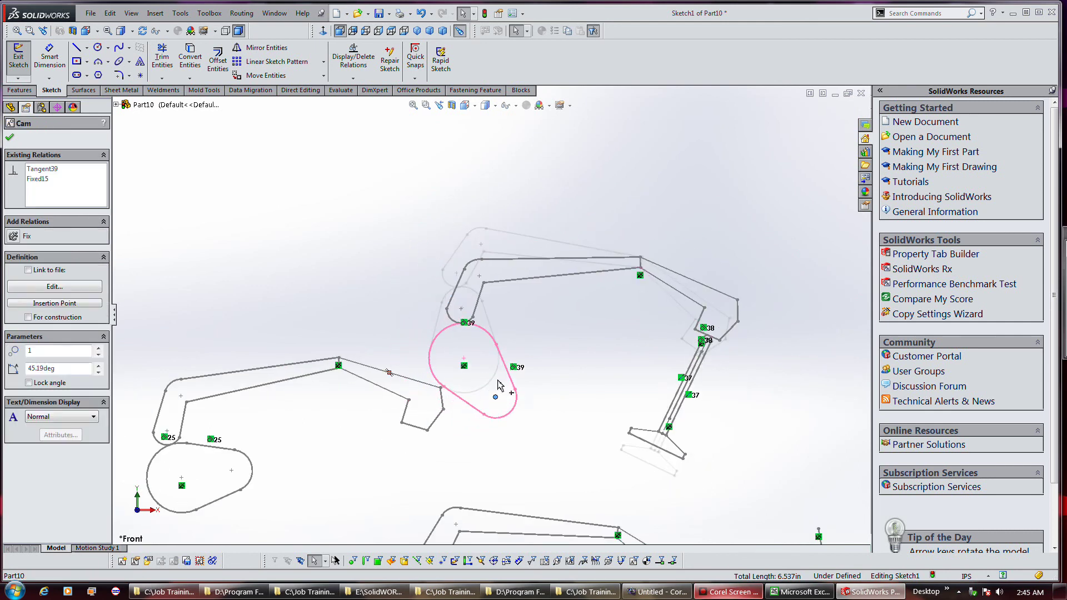
{"action": "left_click_drag", "start_coordinate": [502, 376], "coordinate": [393, 375]}
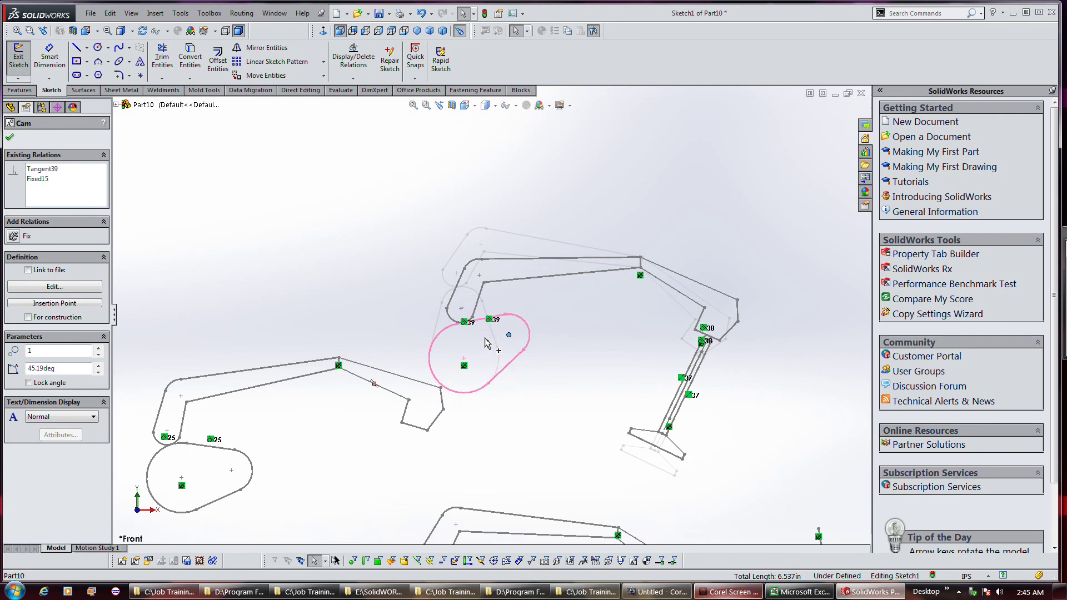